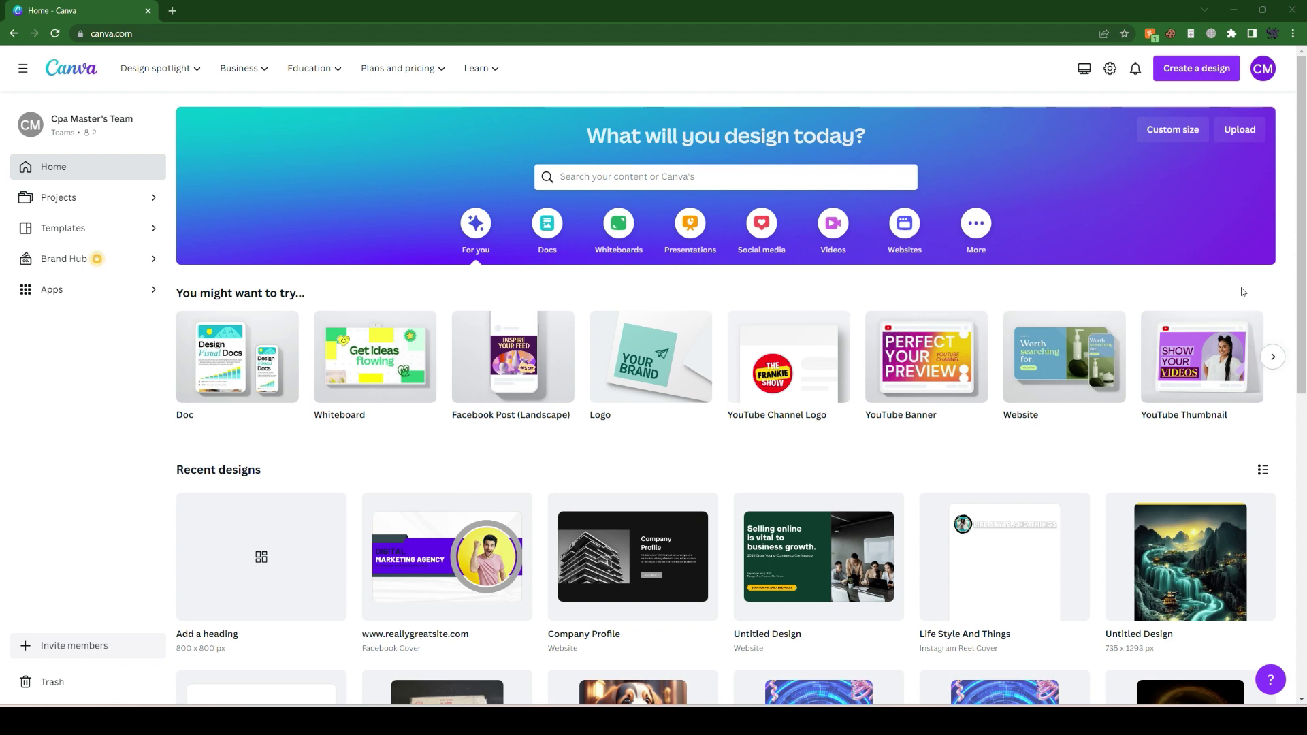
Step: Create a new 2560 × 1440 px YouTube Banner design by searching 'youtube' under Create a design
left_click(1203, 78)
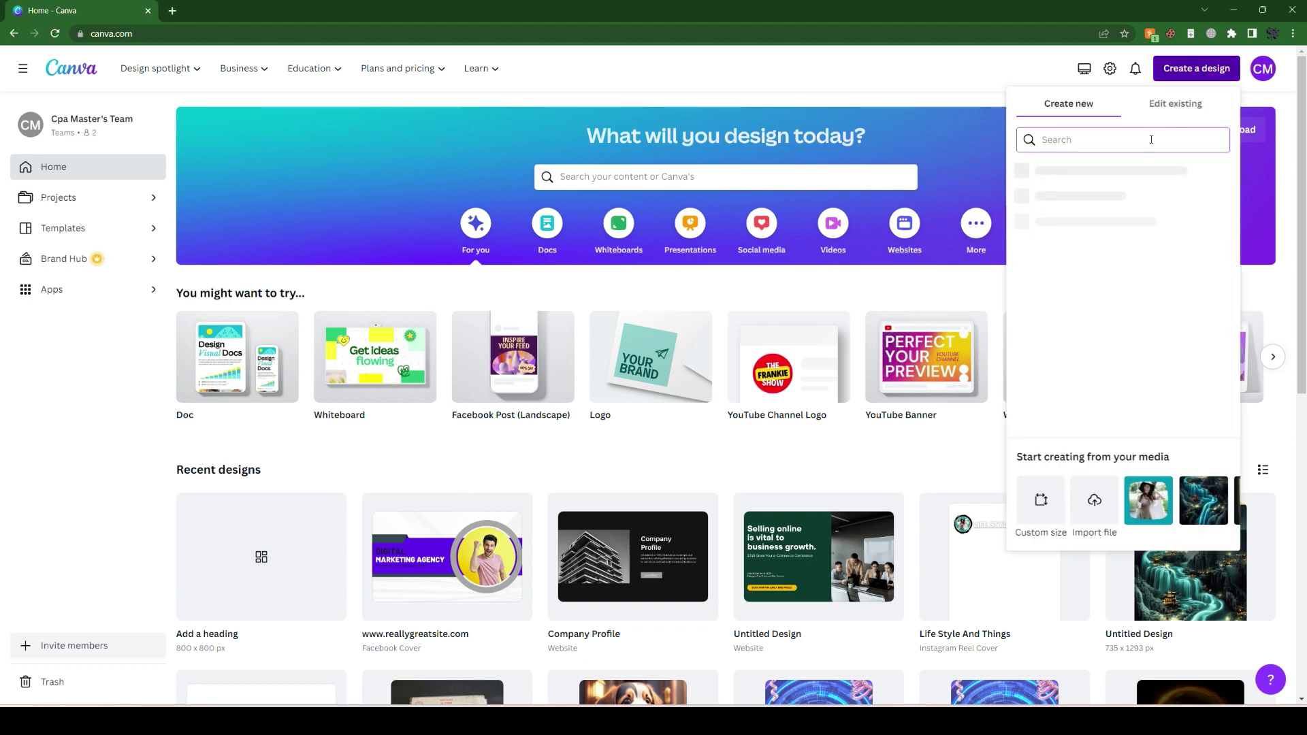
type("youtube")
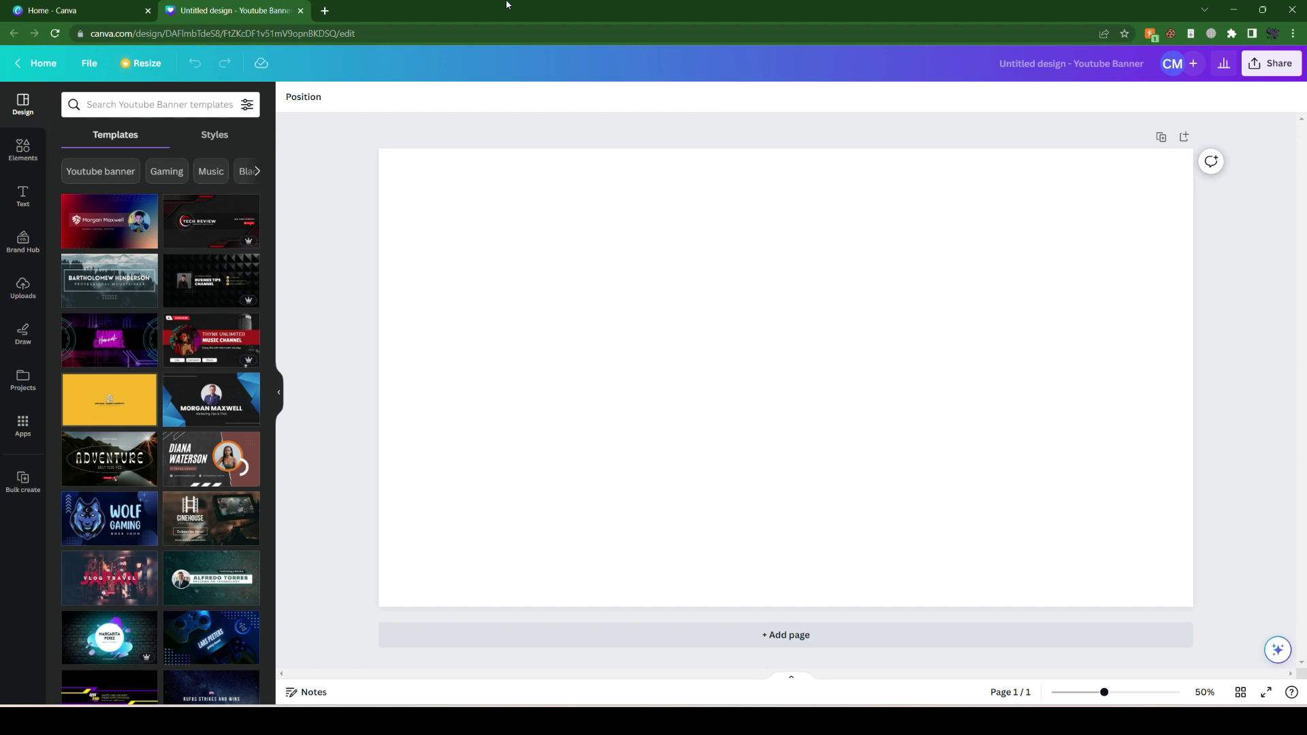
Step: Search banner templates for 'game' and scroll to the Purple Yellow Black Neon SciFi template
left_click(211, 103)
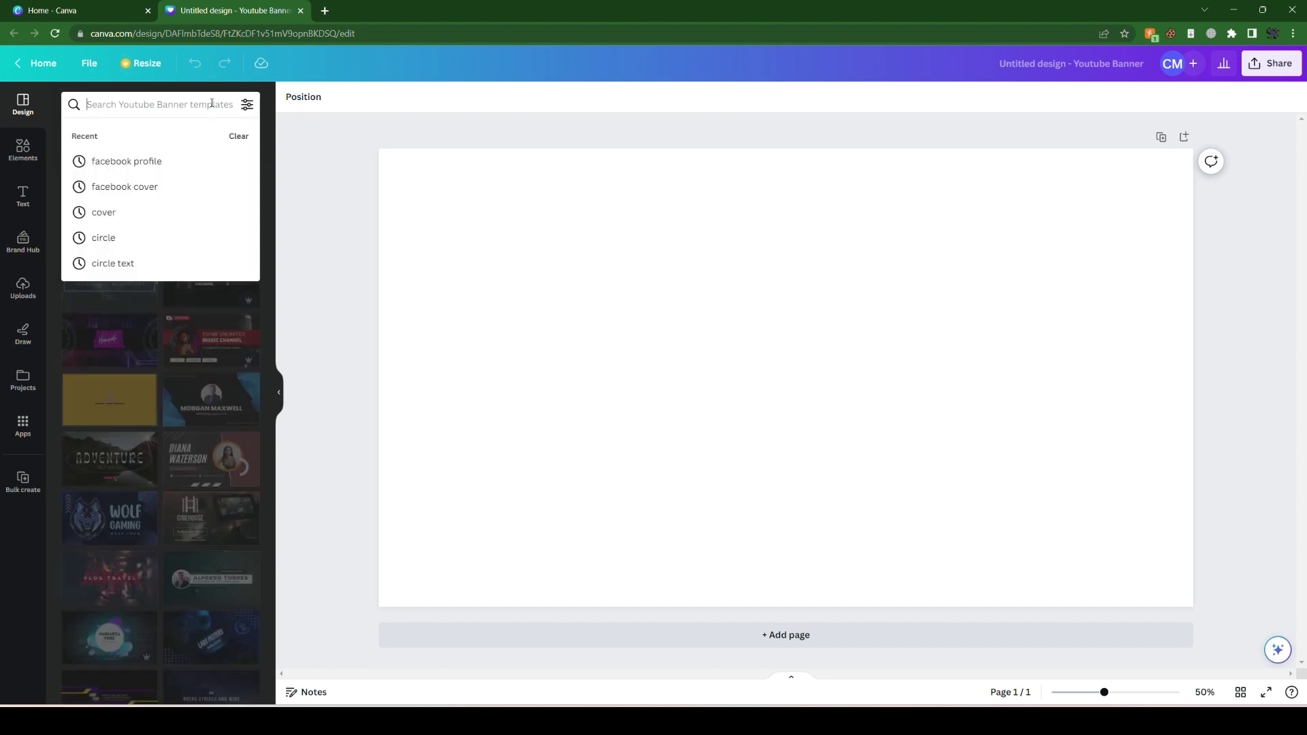
type("game")
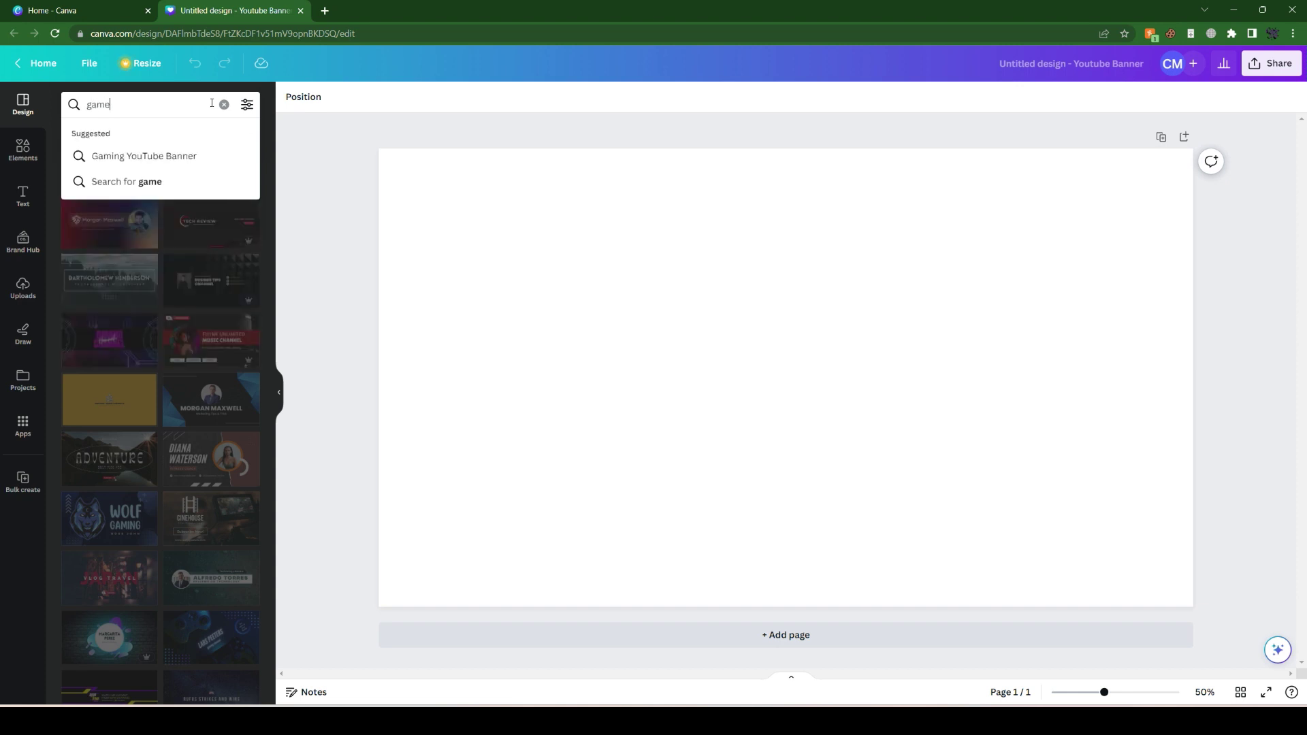
key("Return")
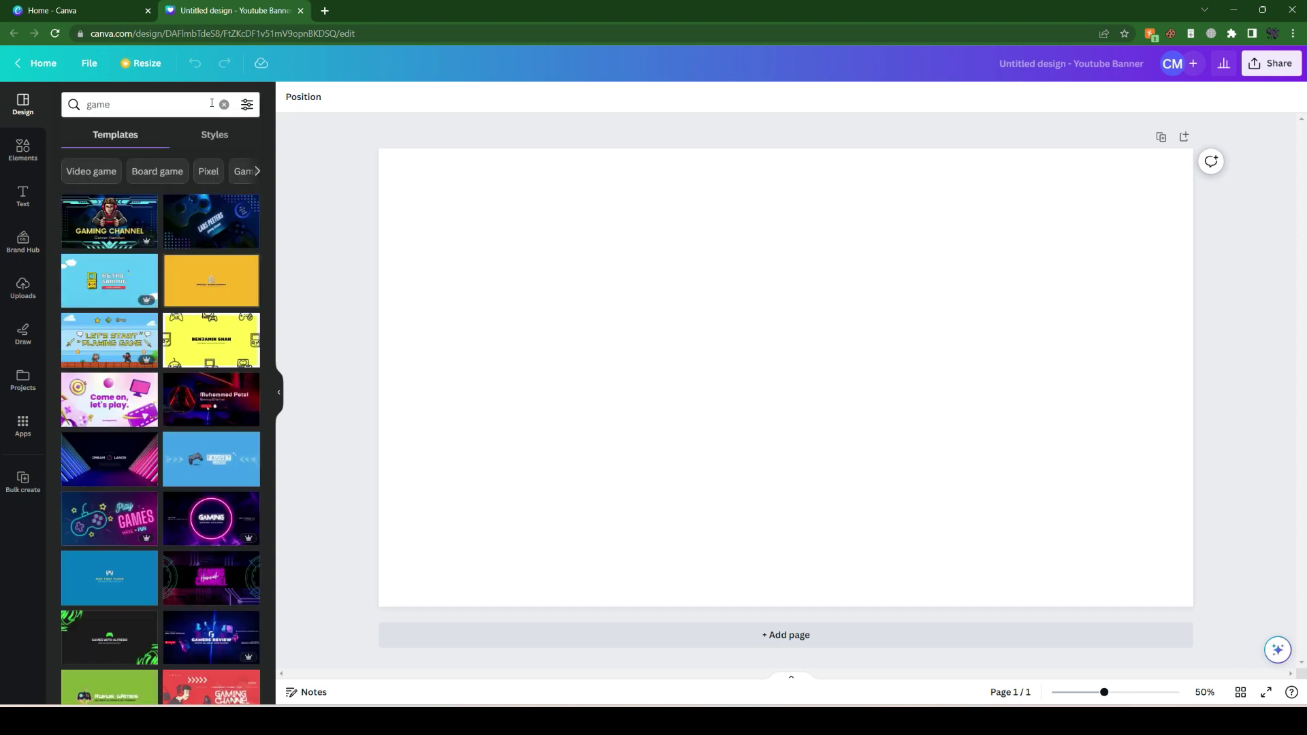
scroll(207, 477, "down", 4)
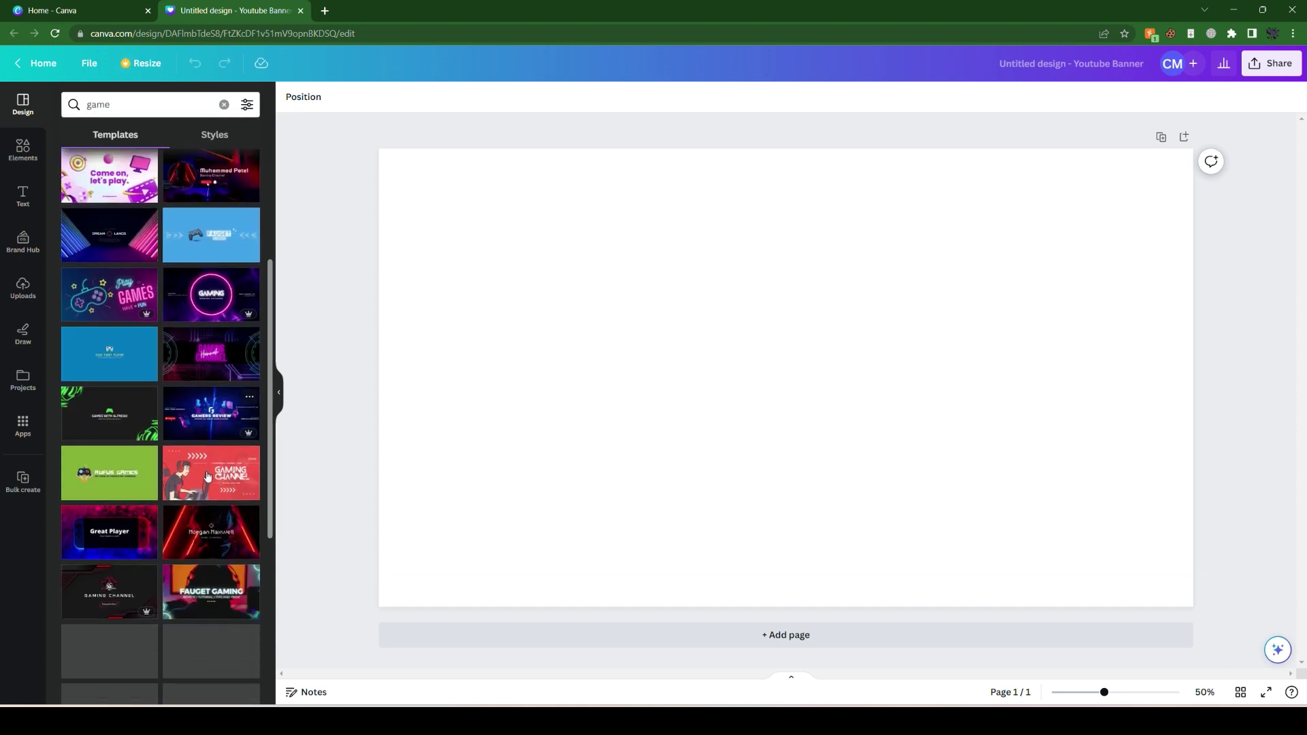
scroll(208, 477, "down", 5)
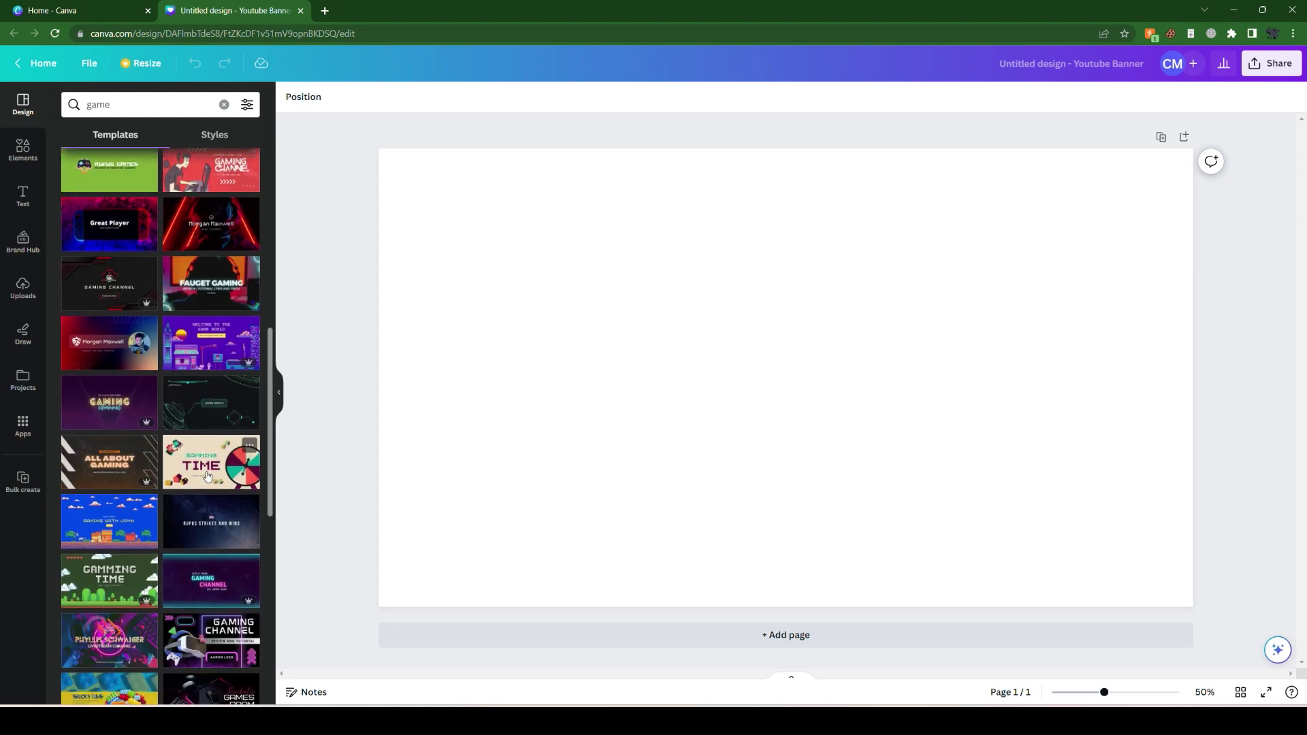
scroll(208, 475, "down", 8)
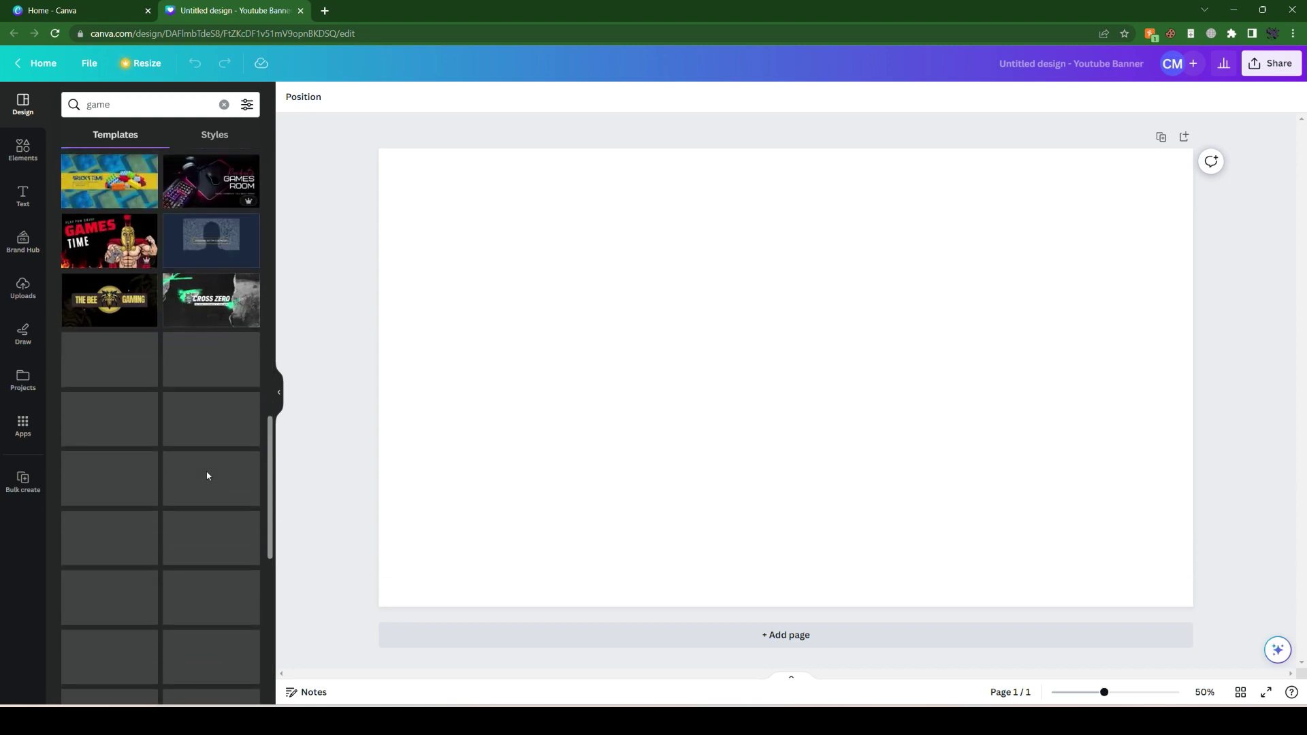
scroll(208, 475, "down", 1)
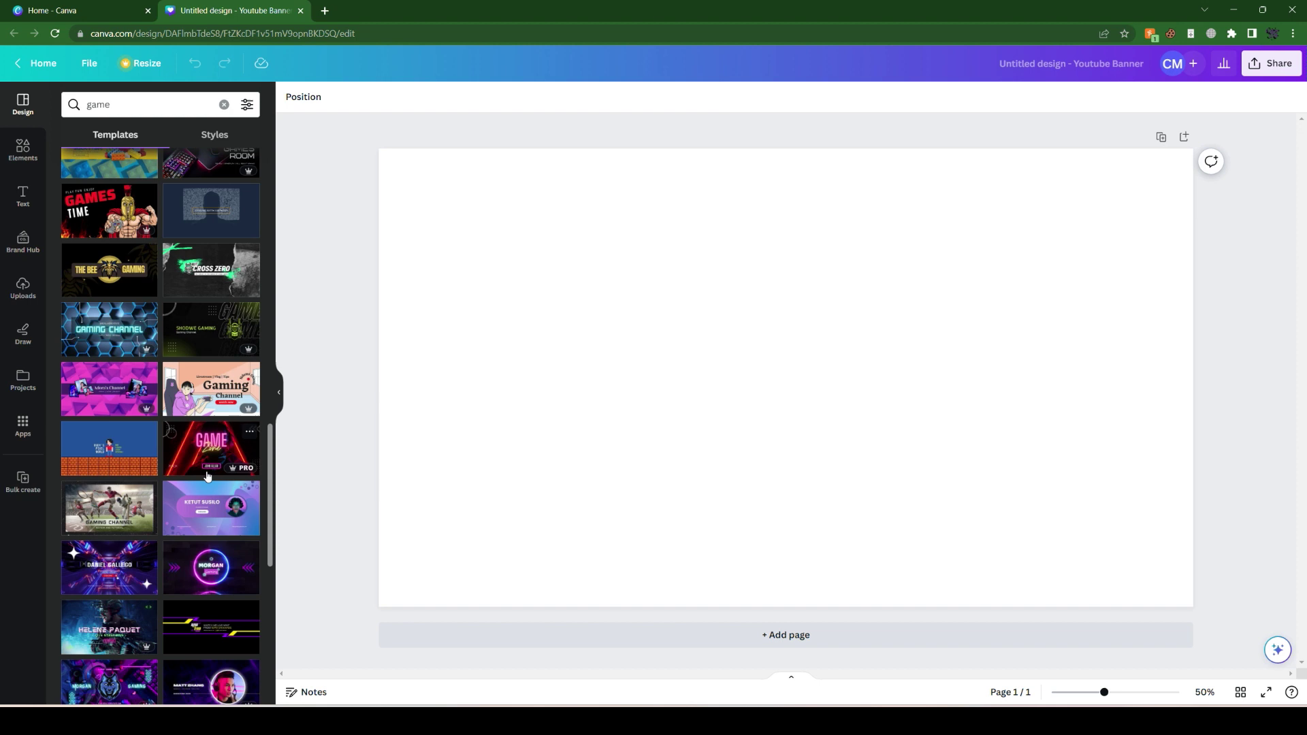
scroll(208, 476, "down", 1)
scroll(192, 527, "down", 4)
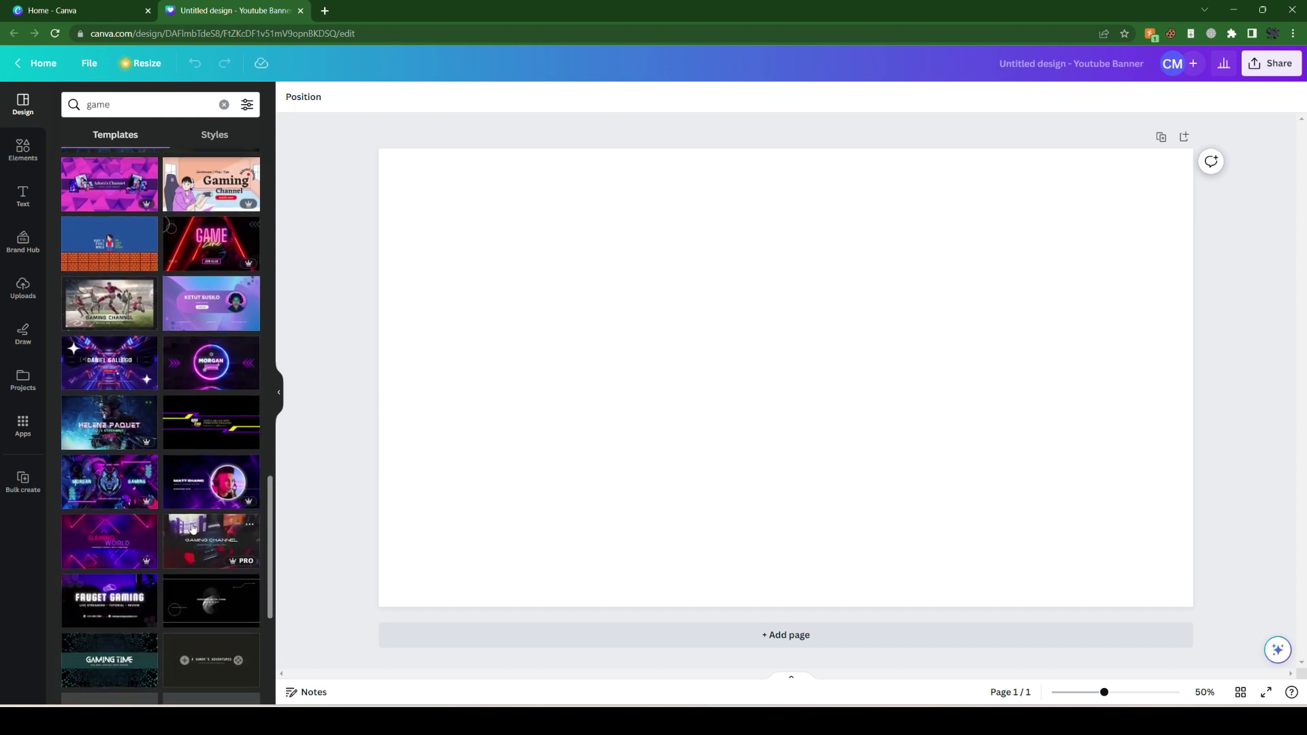
scroll(193, 527, "down", 1)
scroll(192, 527, "down", 4)
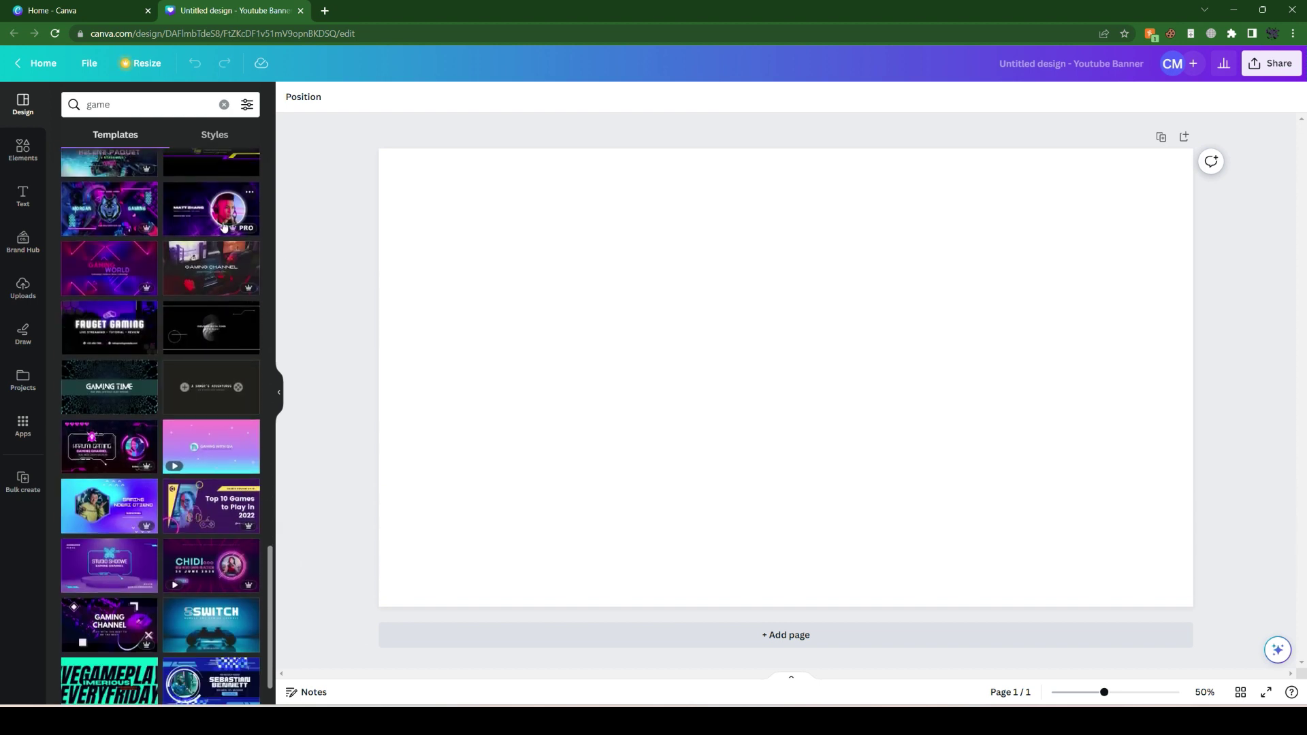
scroll(189, 286, "up", 3)
Step: Apply the neon sci-fi template, then recolour its black background dark blue
left_click(188, 278)
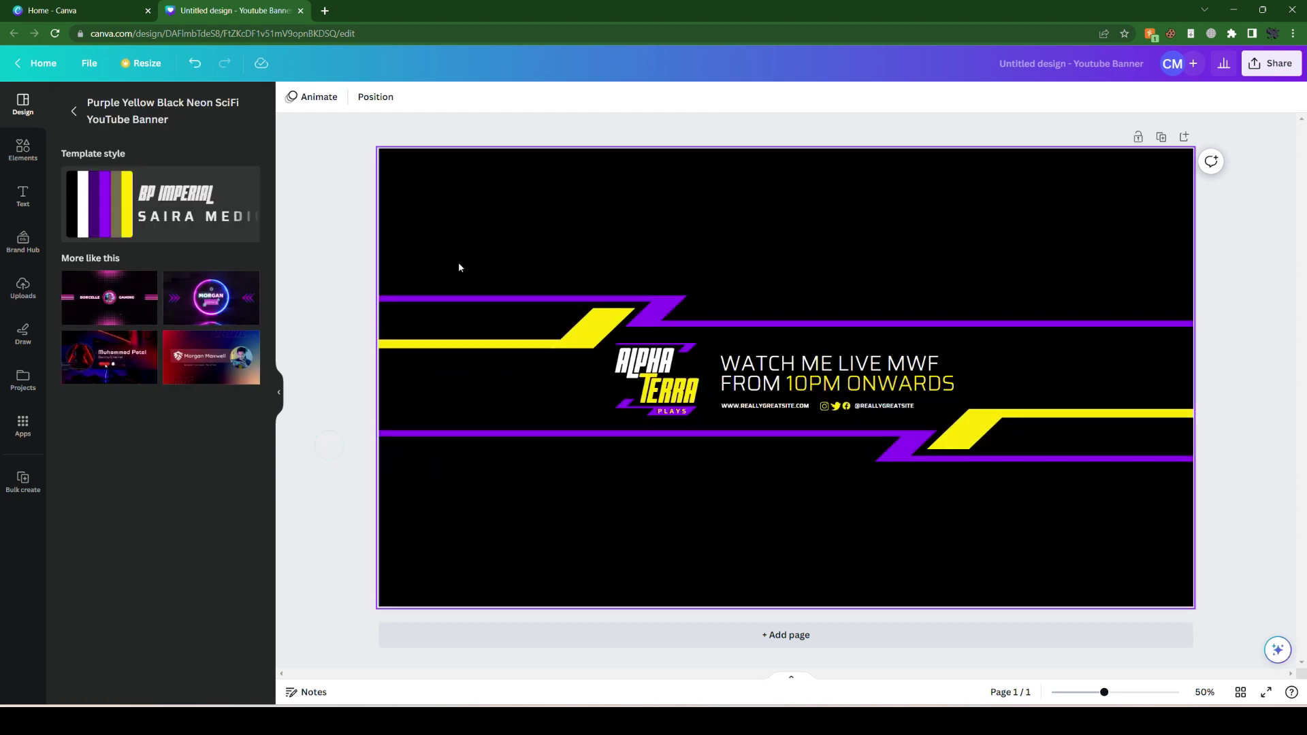
left_click(518, 225)
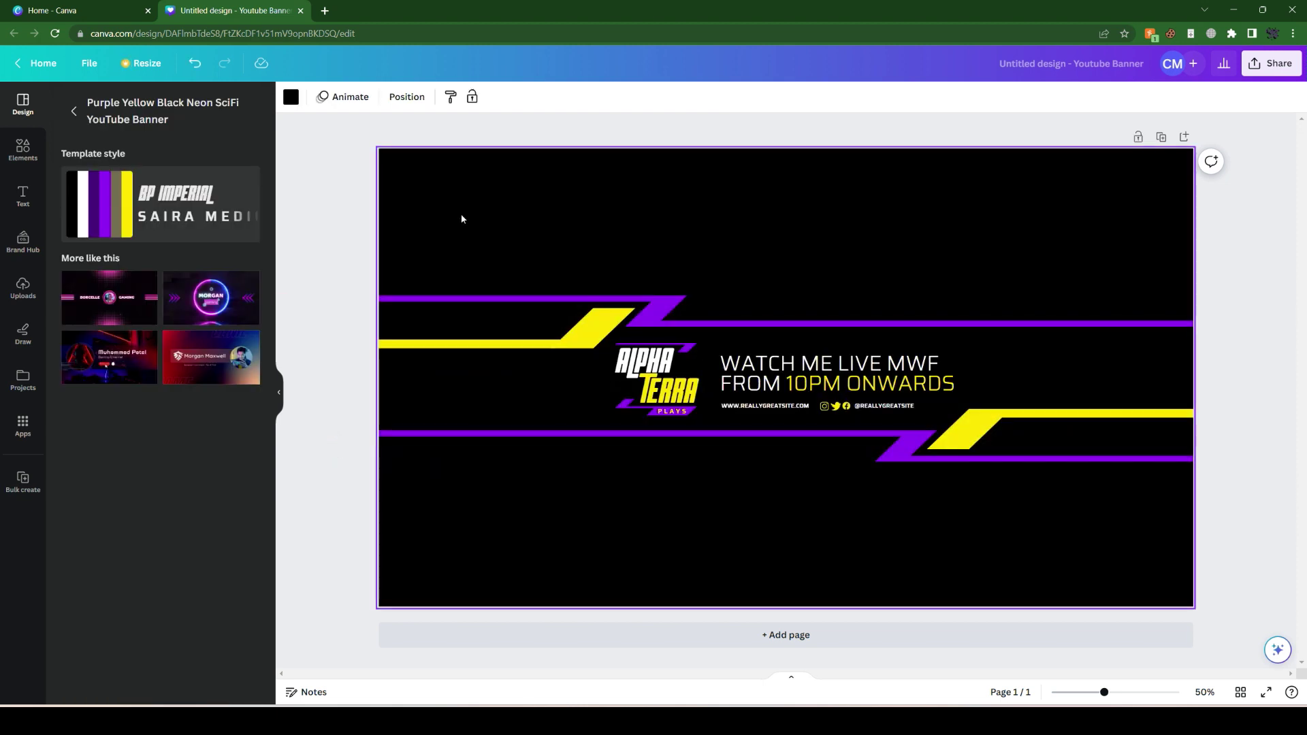
left_click(290, 98)
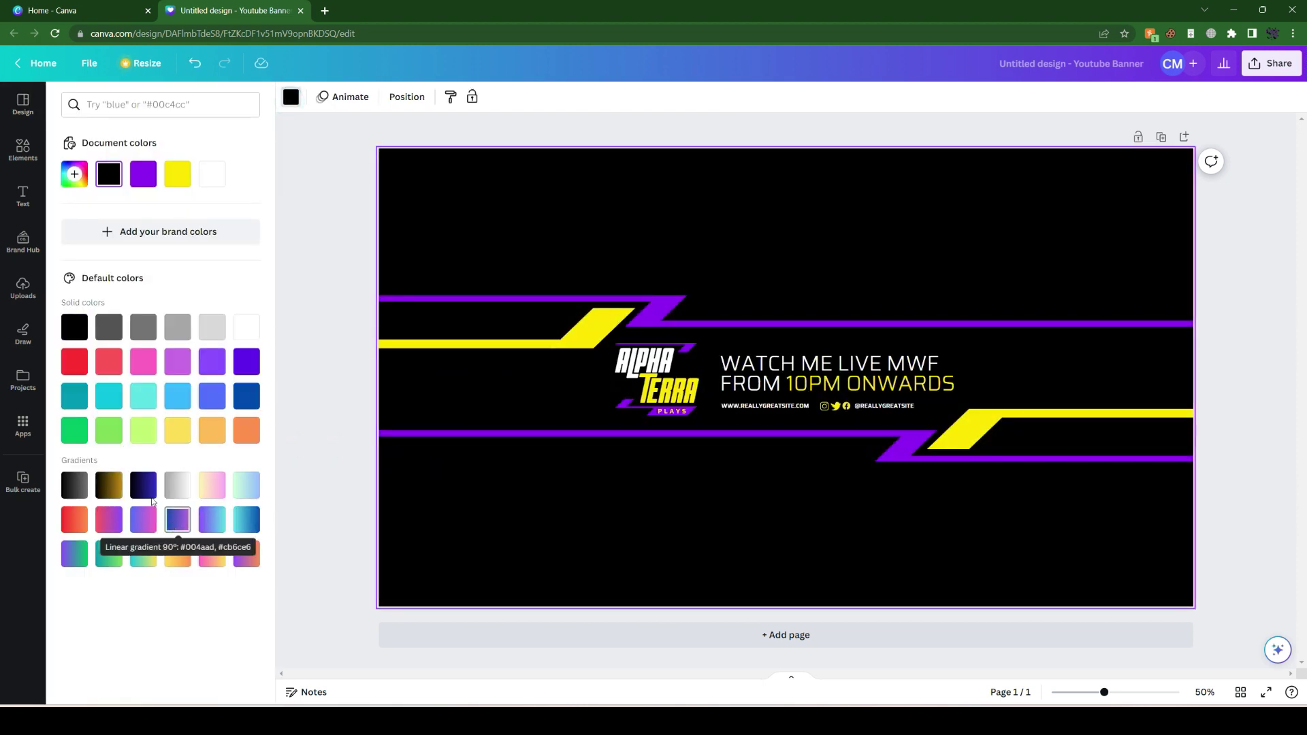
left_click(246, 395)
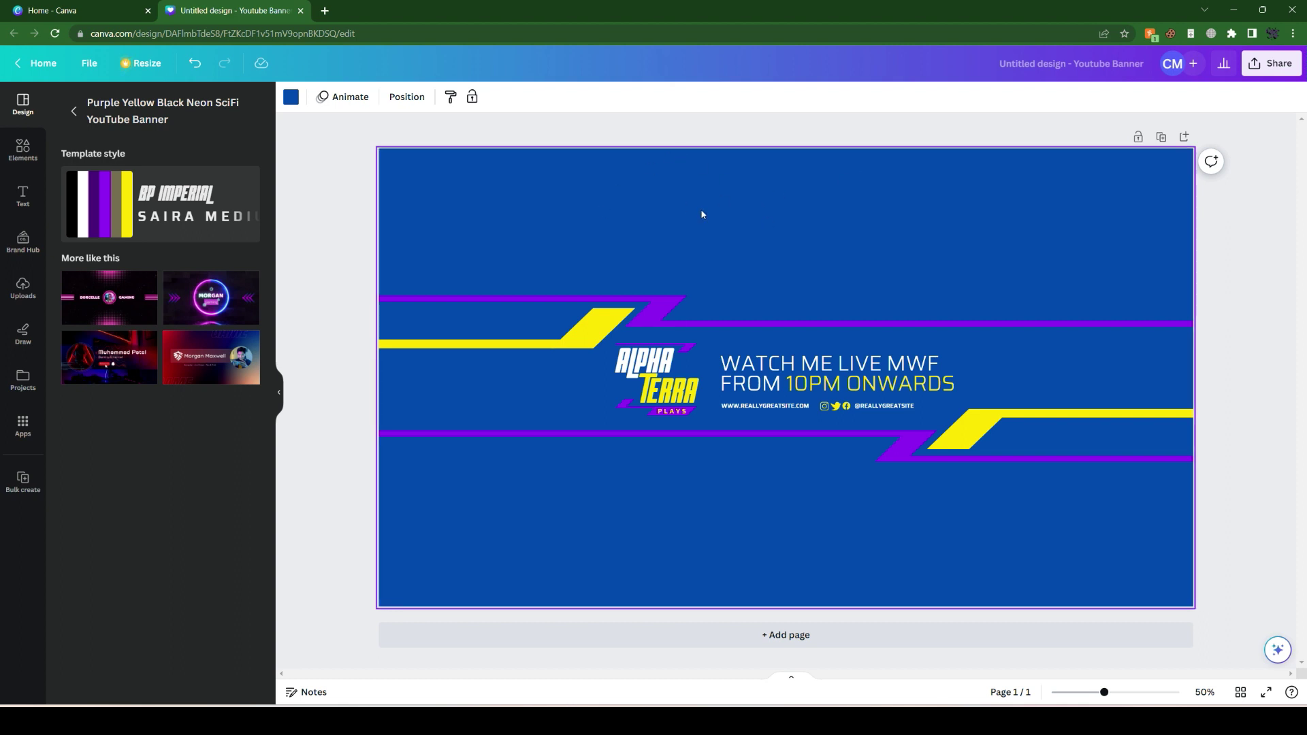
key("Escape")
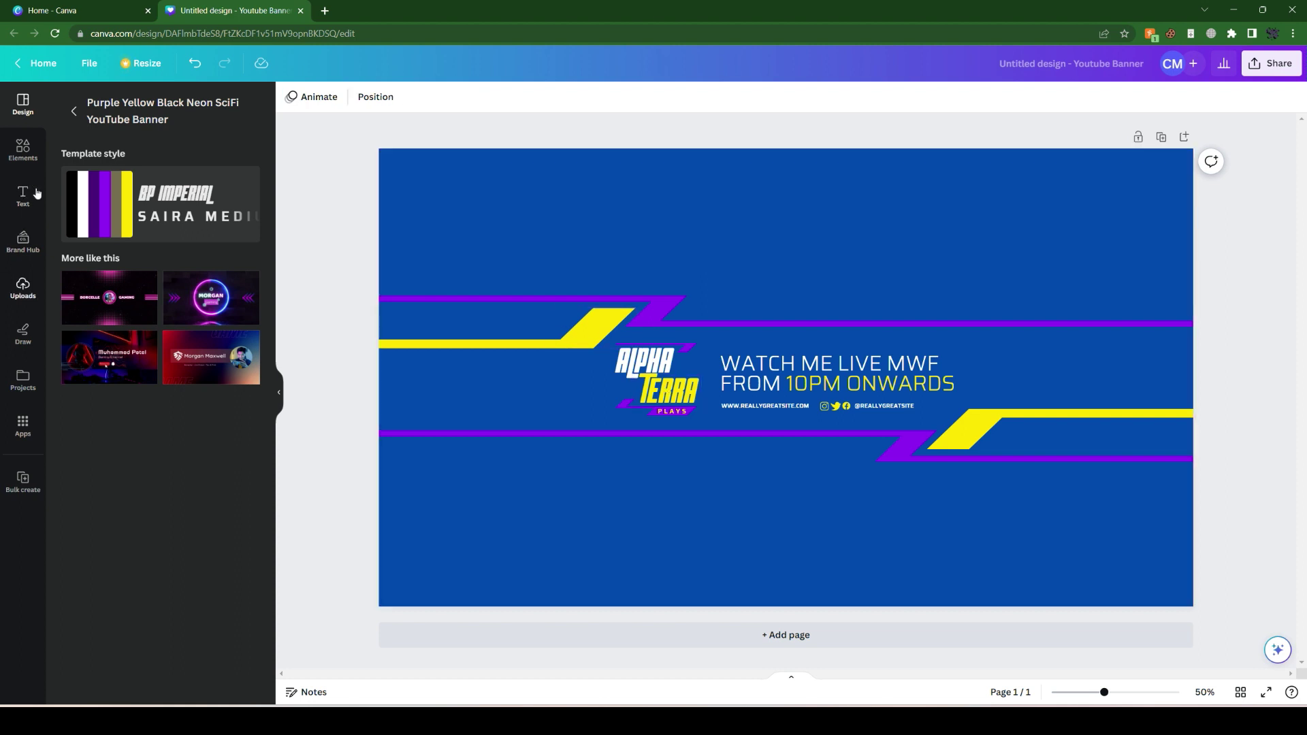
Step: Add a square from Lines & Shapes and stretch it into a full-width purple band, centred vertically
left_click(23, 162)
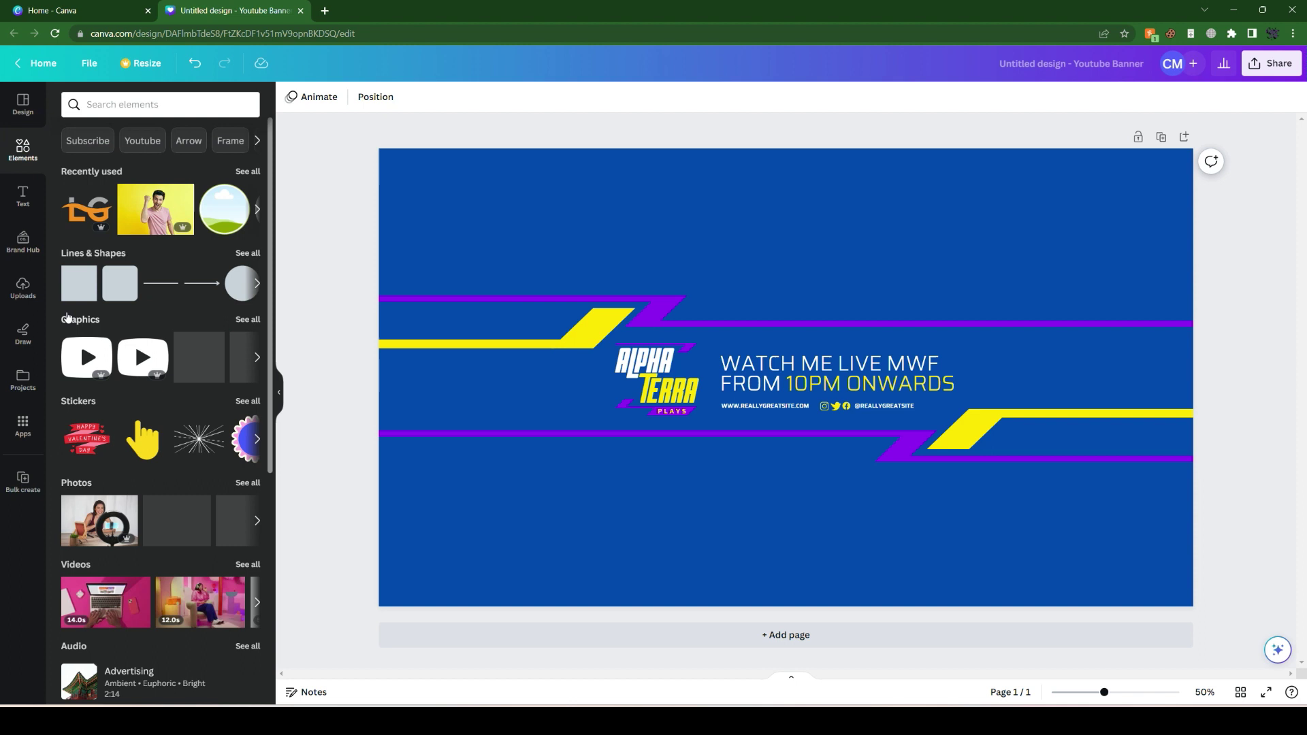
left_click(111, 287)
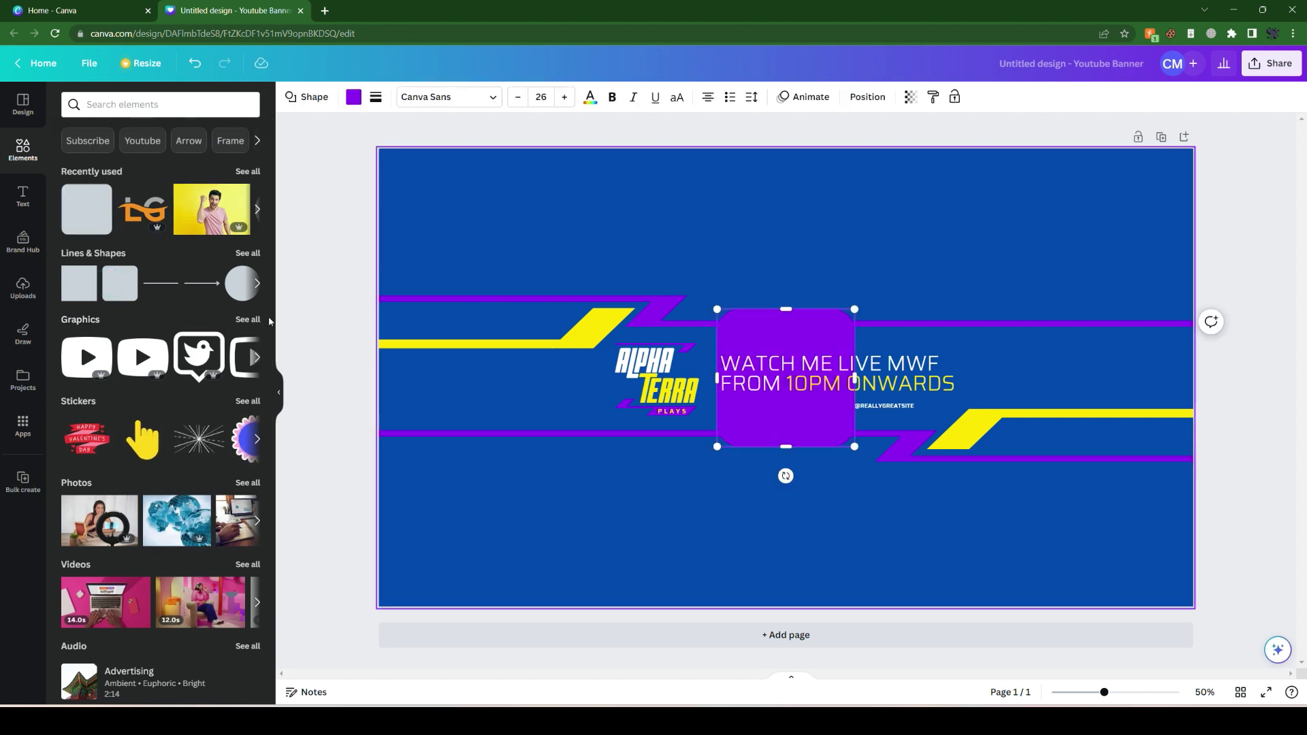
left_click_drag(717, 378, 345, 371)
left_click_drag(854, 370, 1293, 371)
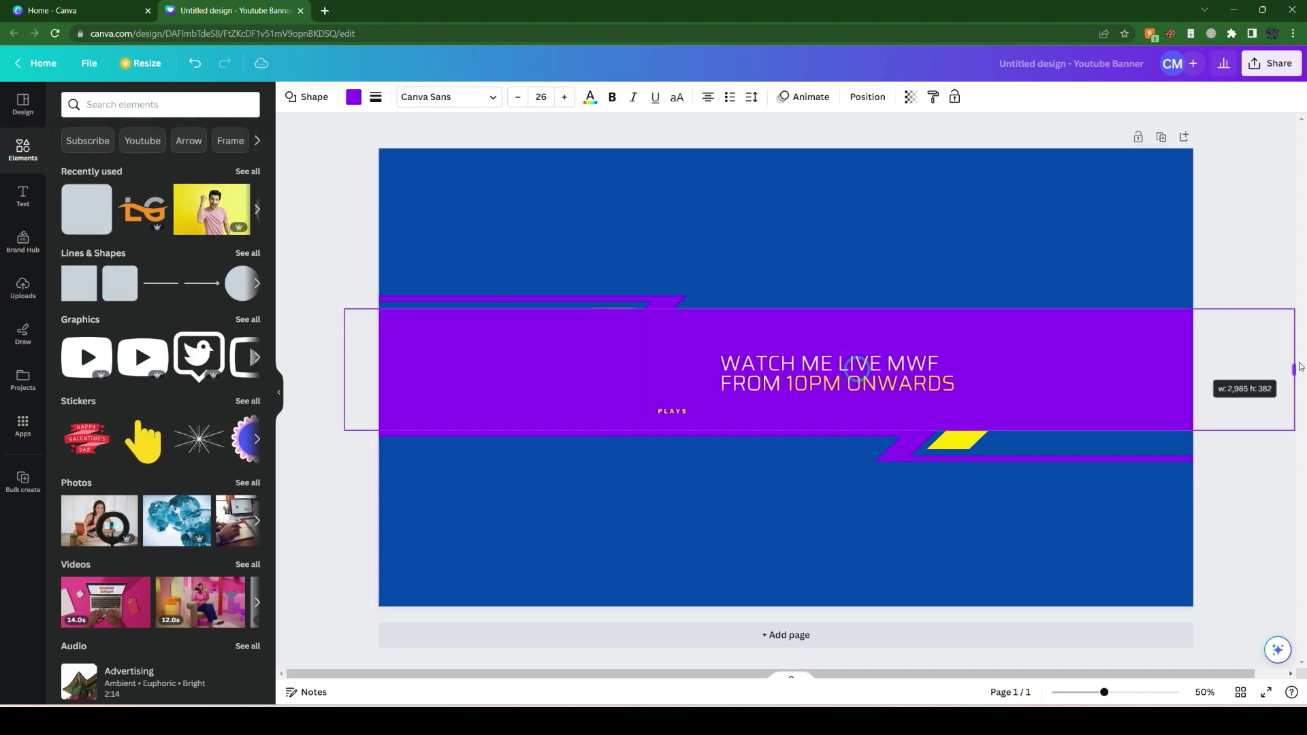
left_click_drag(1118, 391, 1114, 412)
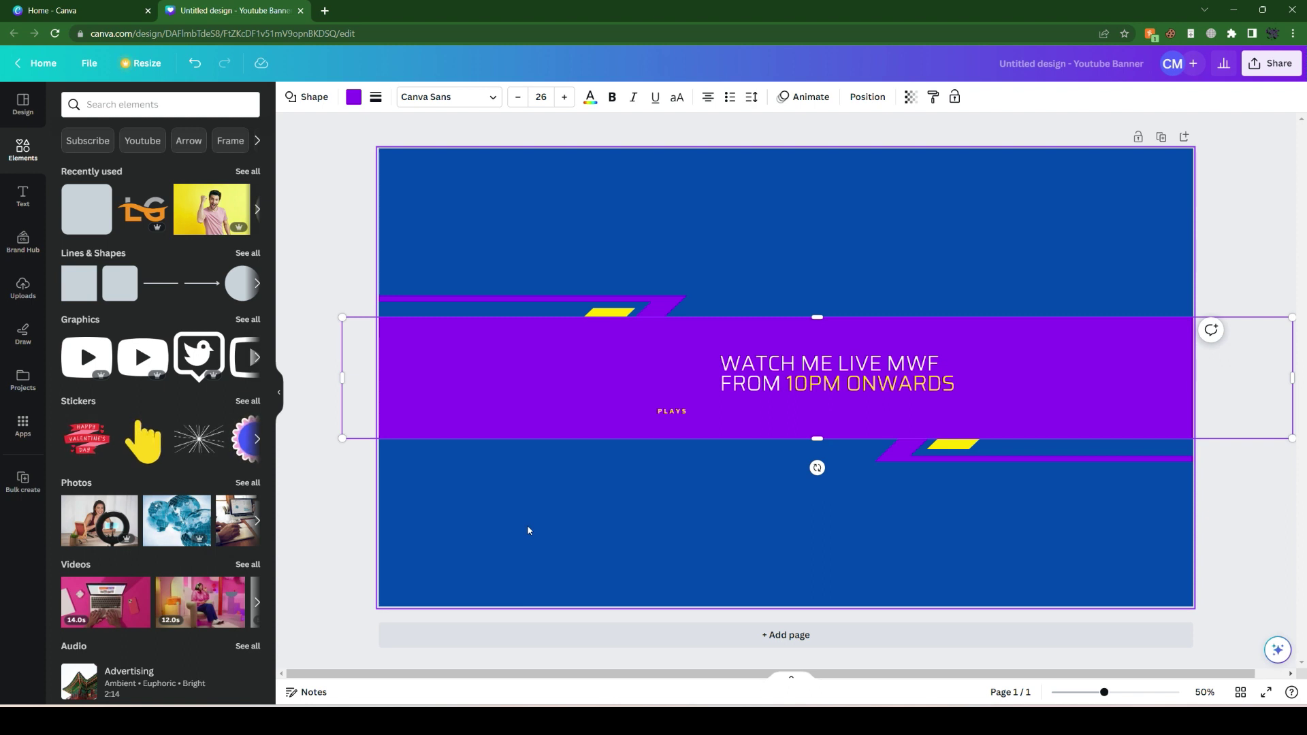
Step: Recolour the purple band red and move it higher on the banner
left_click(353, 97)
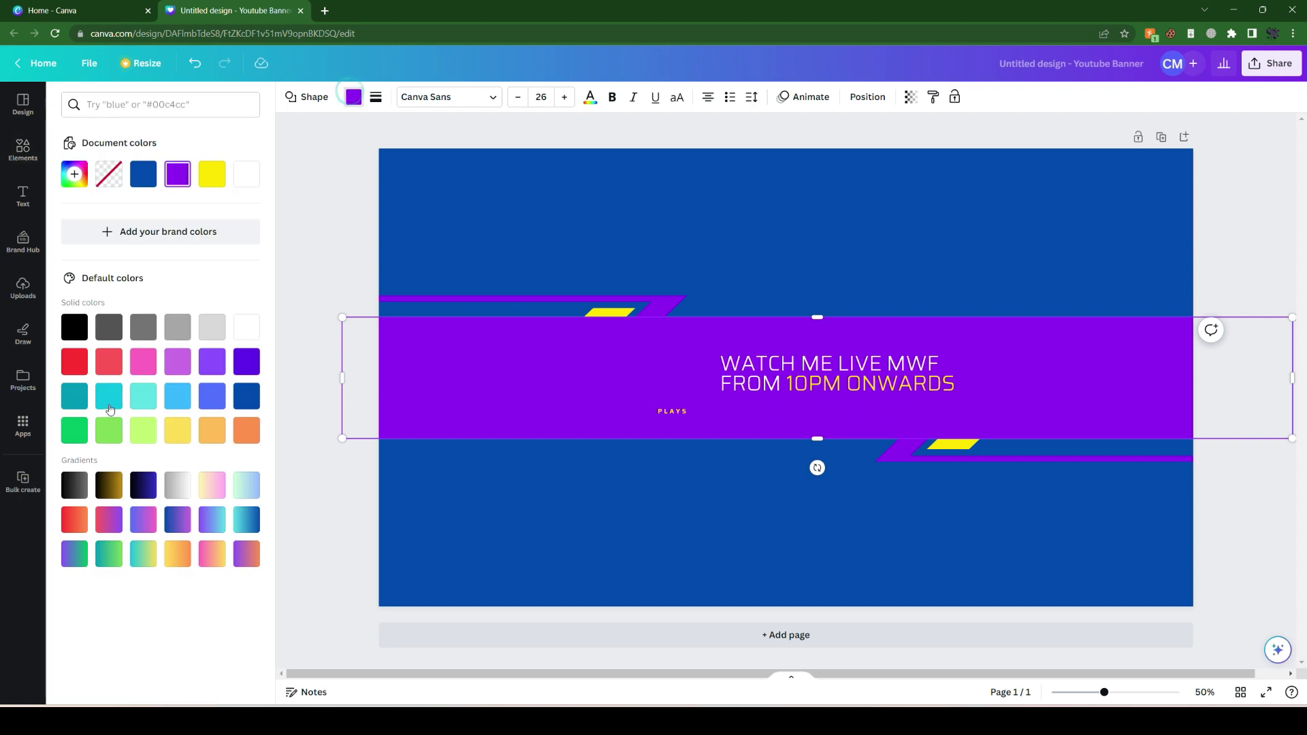
left_click(76, 359)
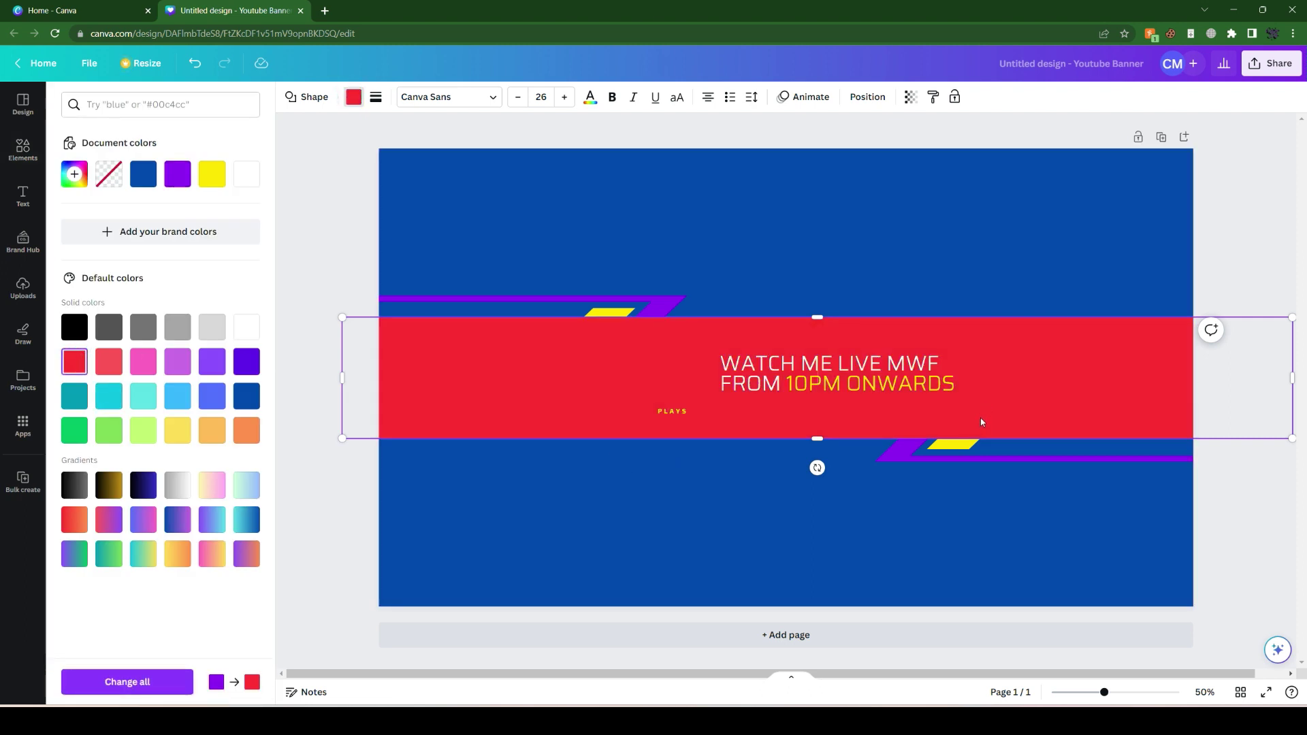
left_click_drag(1028, 413, 1007, 583)
Step: Delete the template's stripes, logo and text, and re-centre the red band vertically
left_click_drag(338, 279, 1194, 481)
key("Delete")
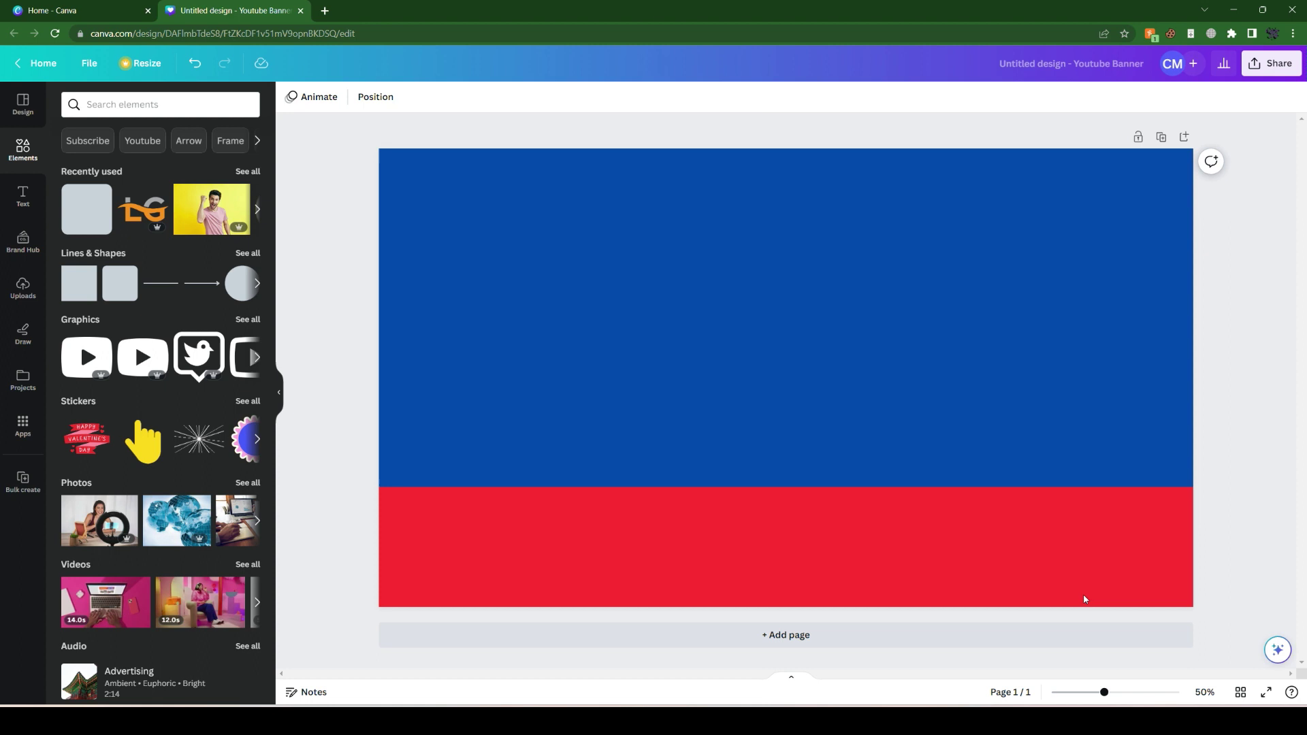
left_click_drag(1084, 599, 855, 379)
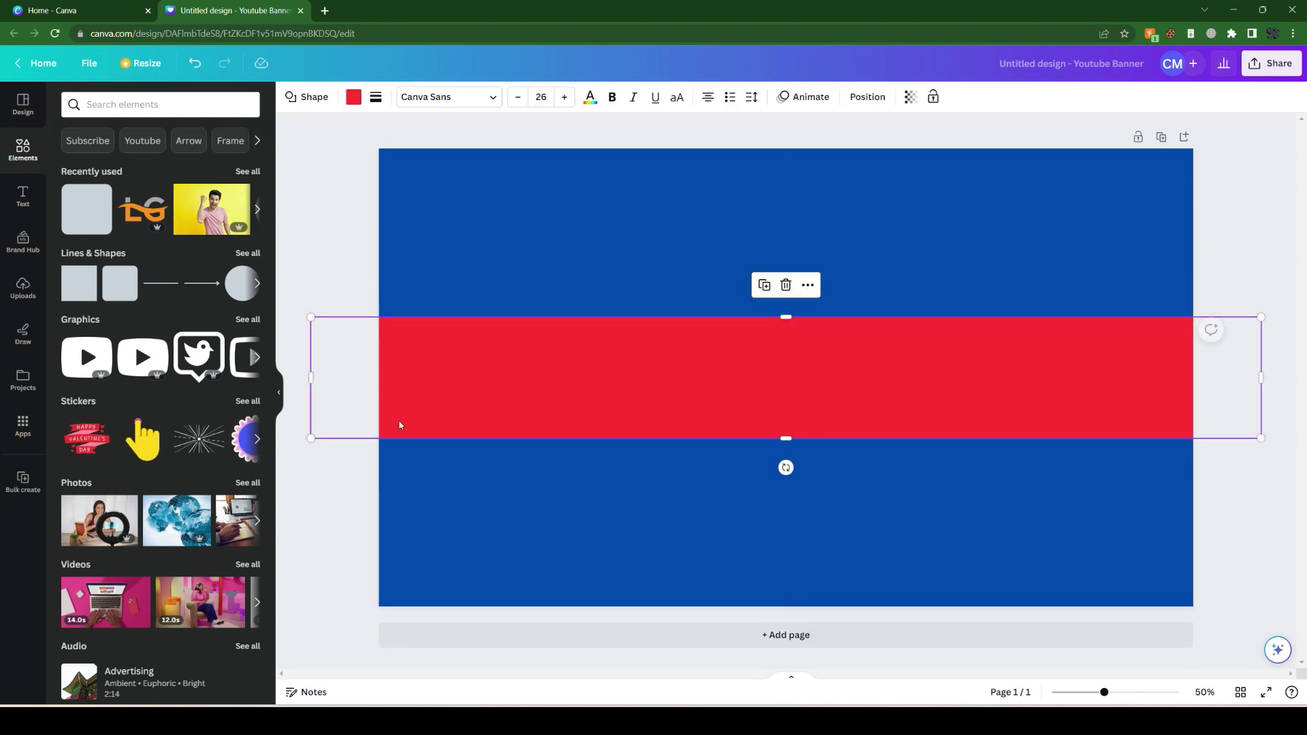
key("Escape")
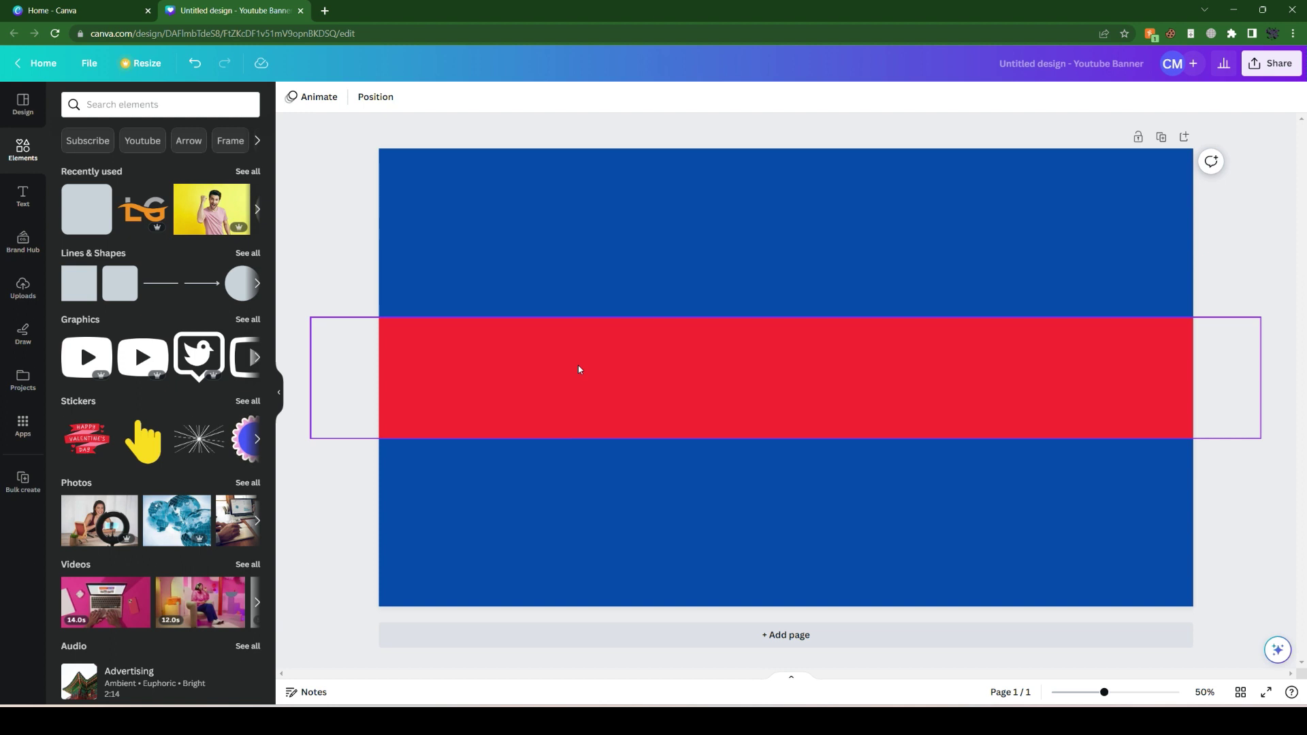
Step: Change the page background from blue to white
left_click(462, 222)
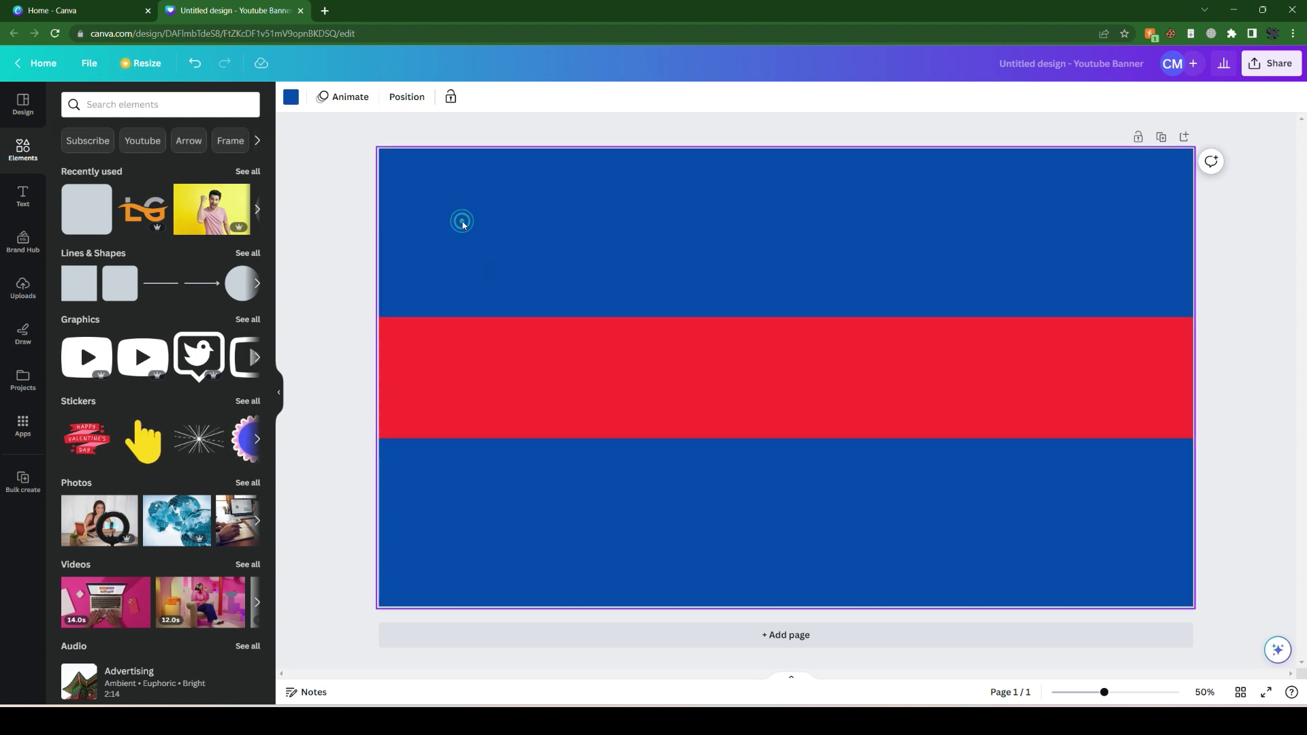
left_click(291, 96)
key("Delete")
left_click(323, 378)
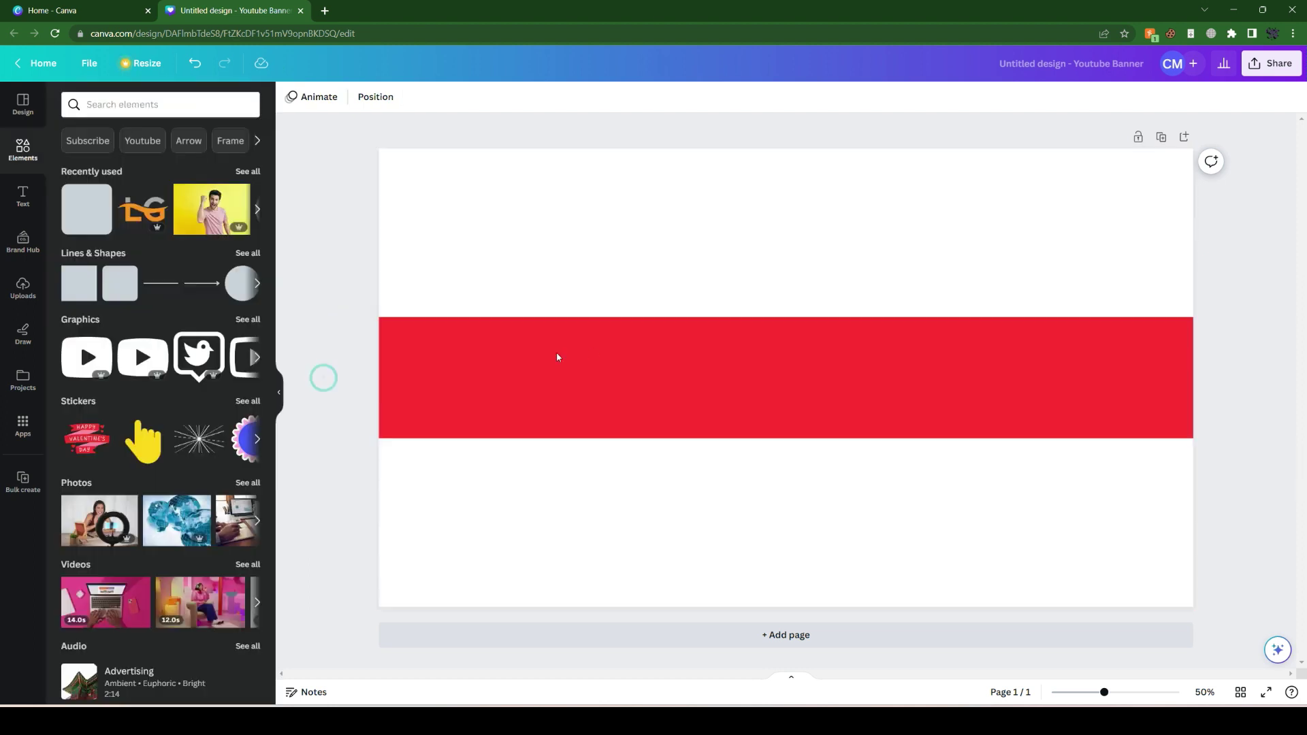
Step: Add the HUGE SALE text combo, delete SALE, and fit yellow PET LOVERS on one centred line in the band
left_click(22, 196)
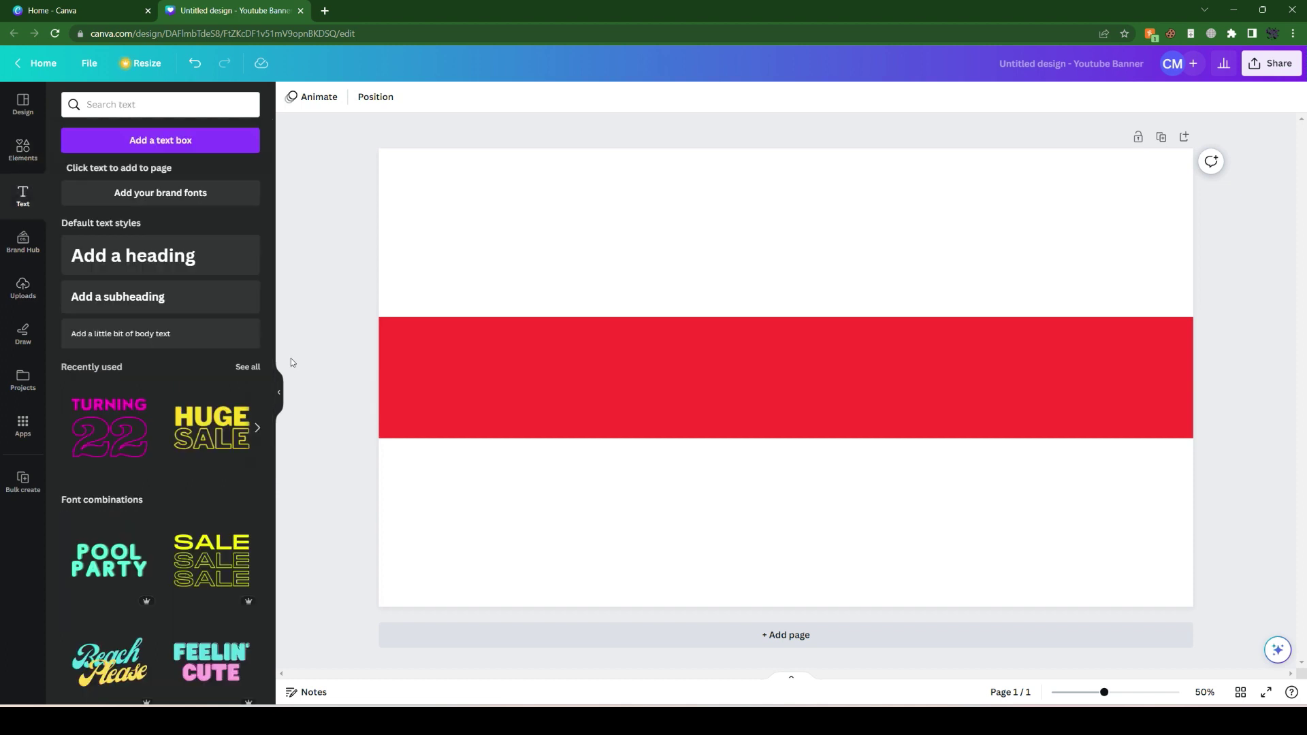
left_click(208, 427)
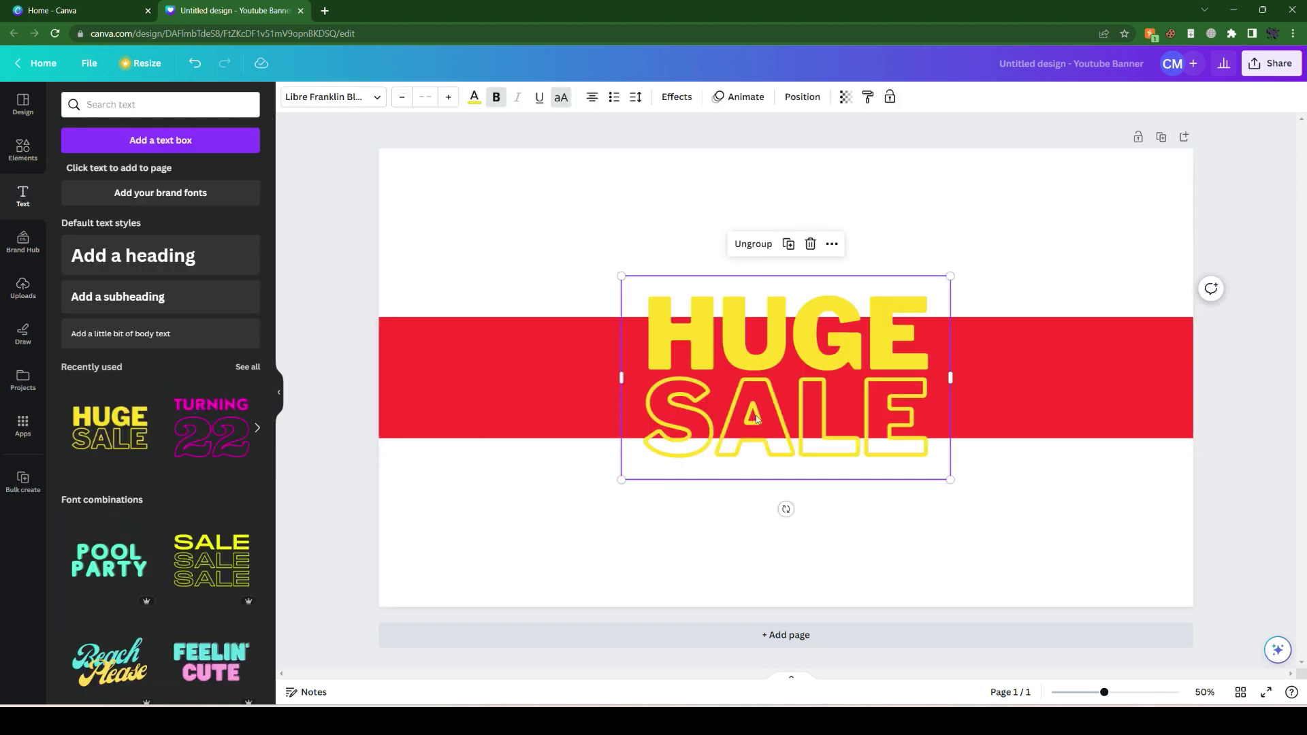
left_click(774, 449)
key("Delete")
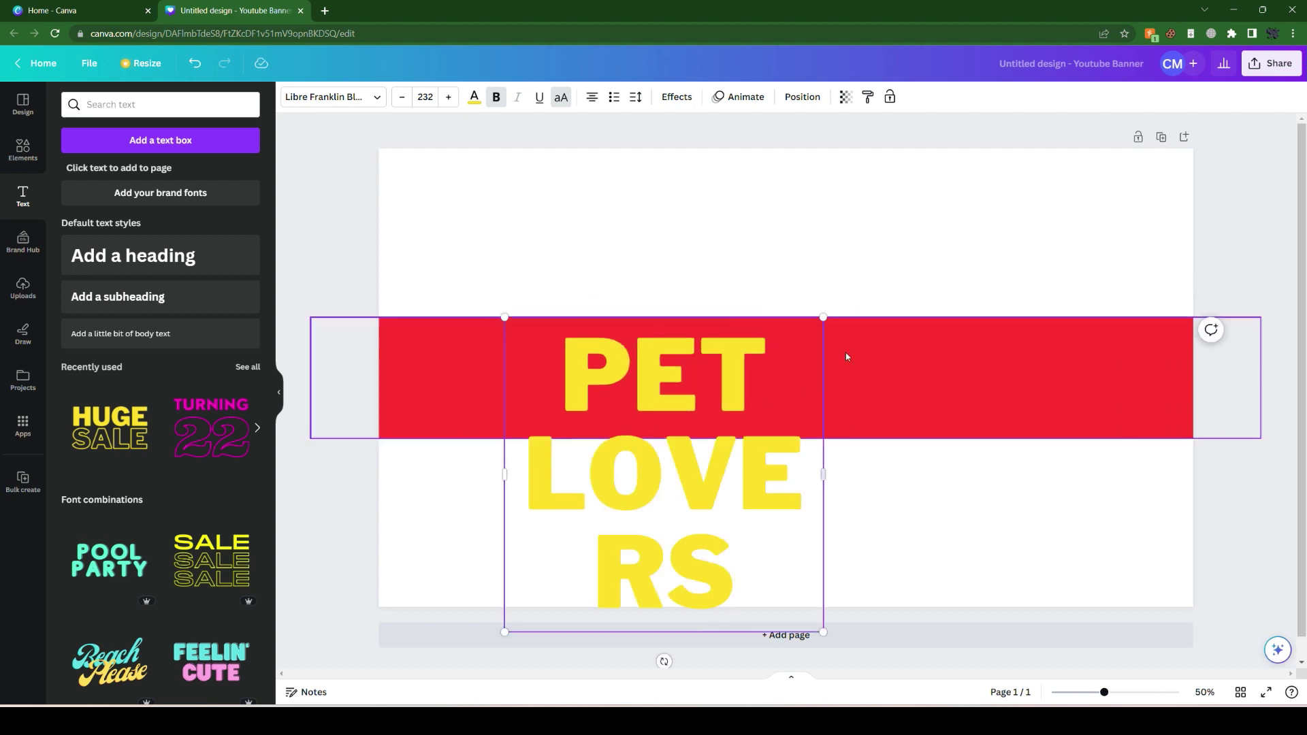
left_click_drag(823, 467, 1127, 425)
left_click_drag(1126, 534, 950, 363)
left_click_drag(738, 345, 809, 353)
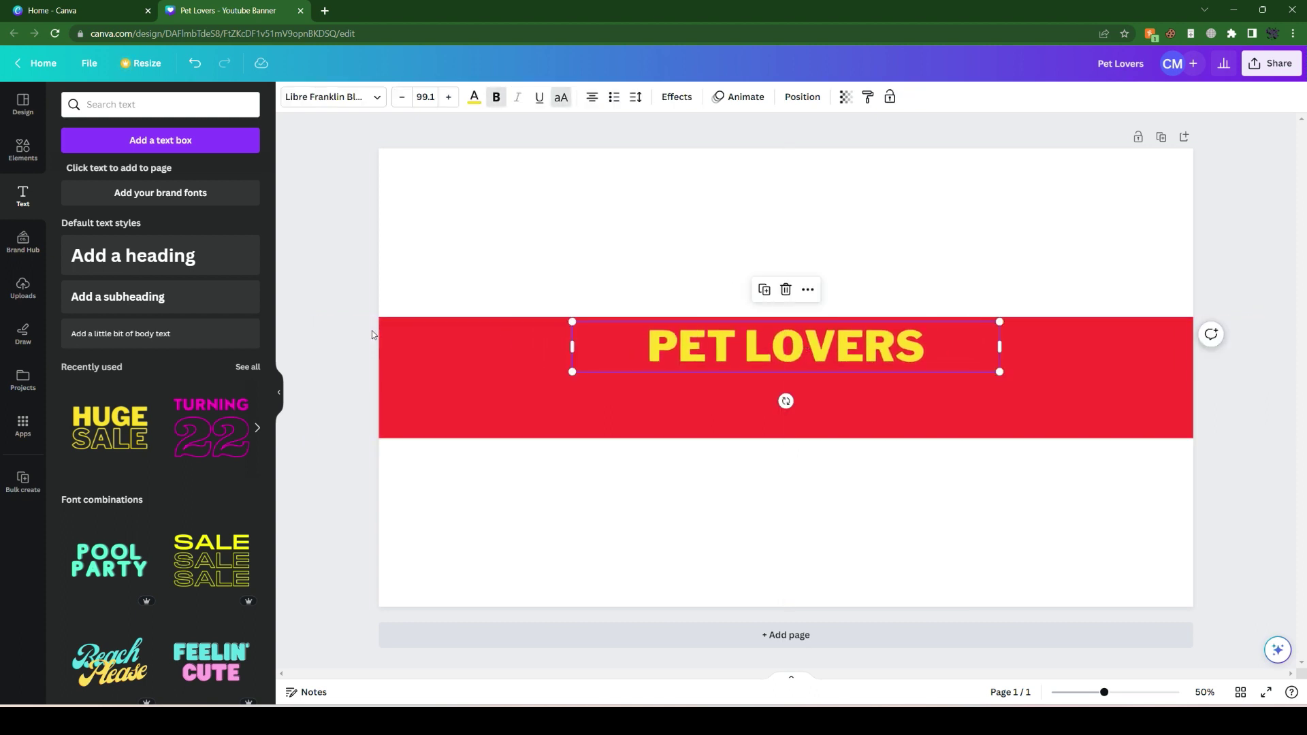
Step: Give the PET LOVERS heading the Lift text effect
left_click(675, 97)
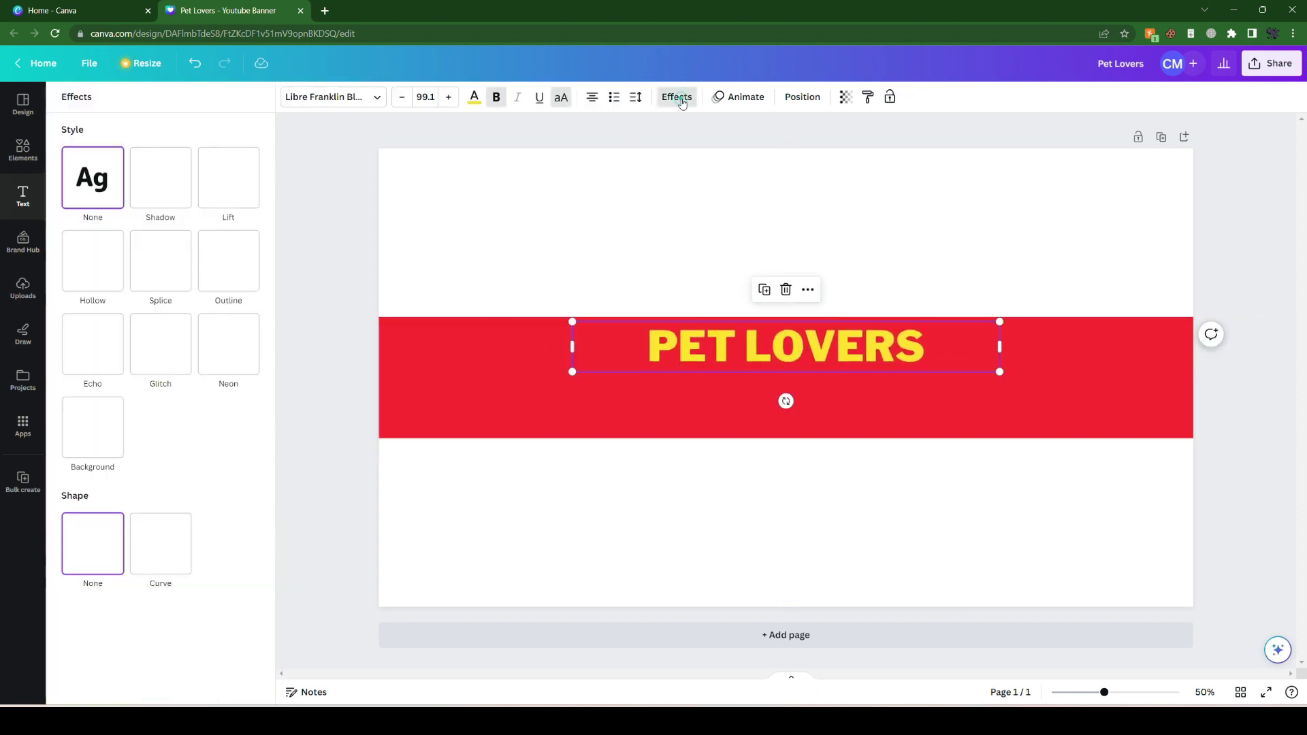
left_click(242, 170)
left_click(333, 448)
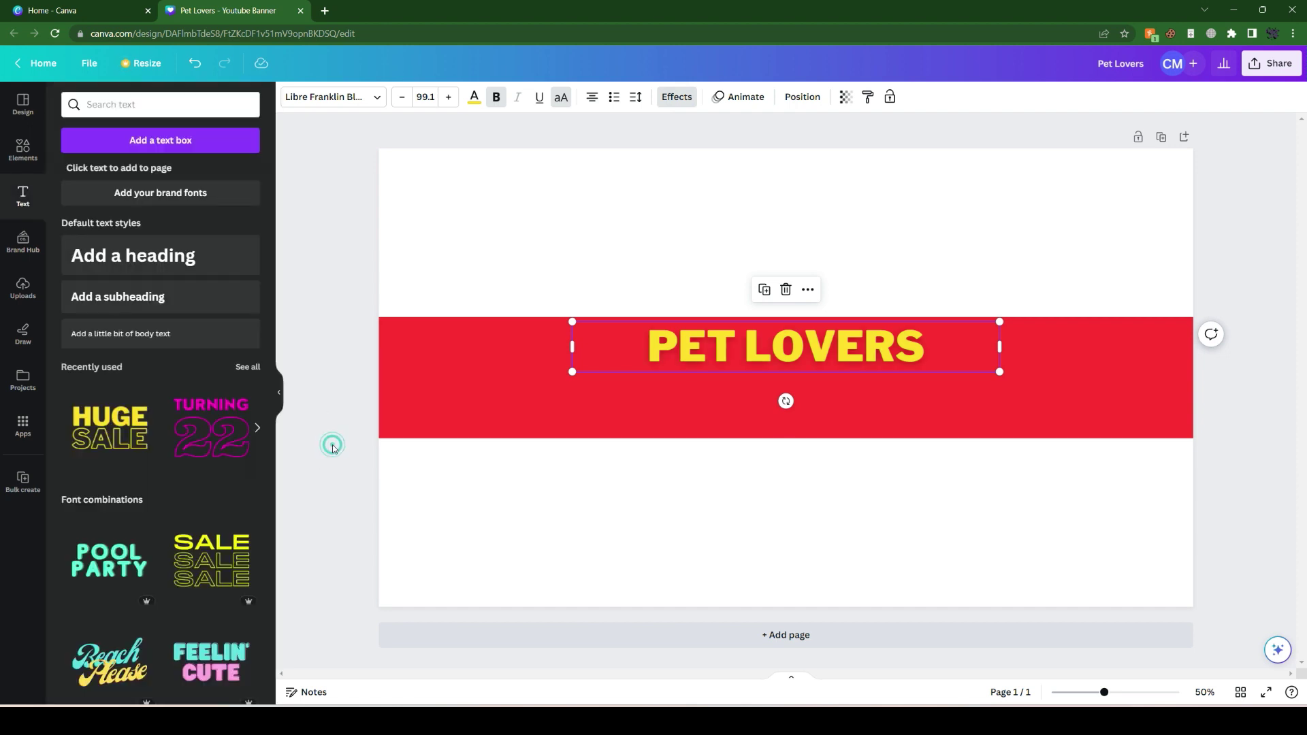
left_click(333, 447)
Step: Duplicate the heading below it and retype it as 'IF YOU LOVE PET, SUBSCRIBE US' on one line
left_click(751, 358)
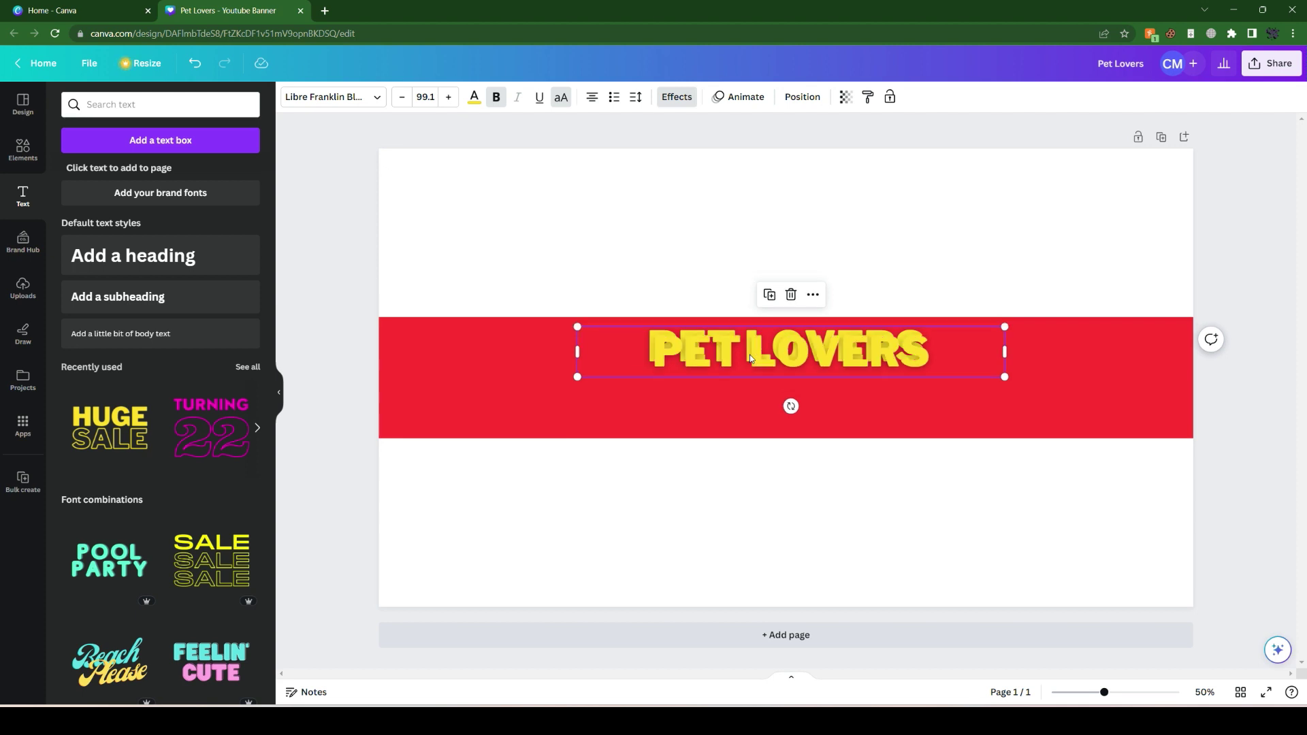
left_click_drag(751, 358, 740, 408)
double_click(729, 405)
key("ctrl+a")
type("IF YOU LOVE PET, SUBSCRIBE US")
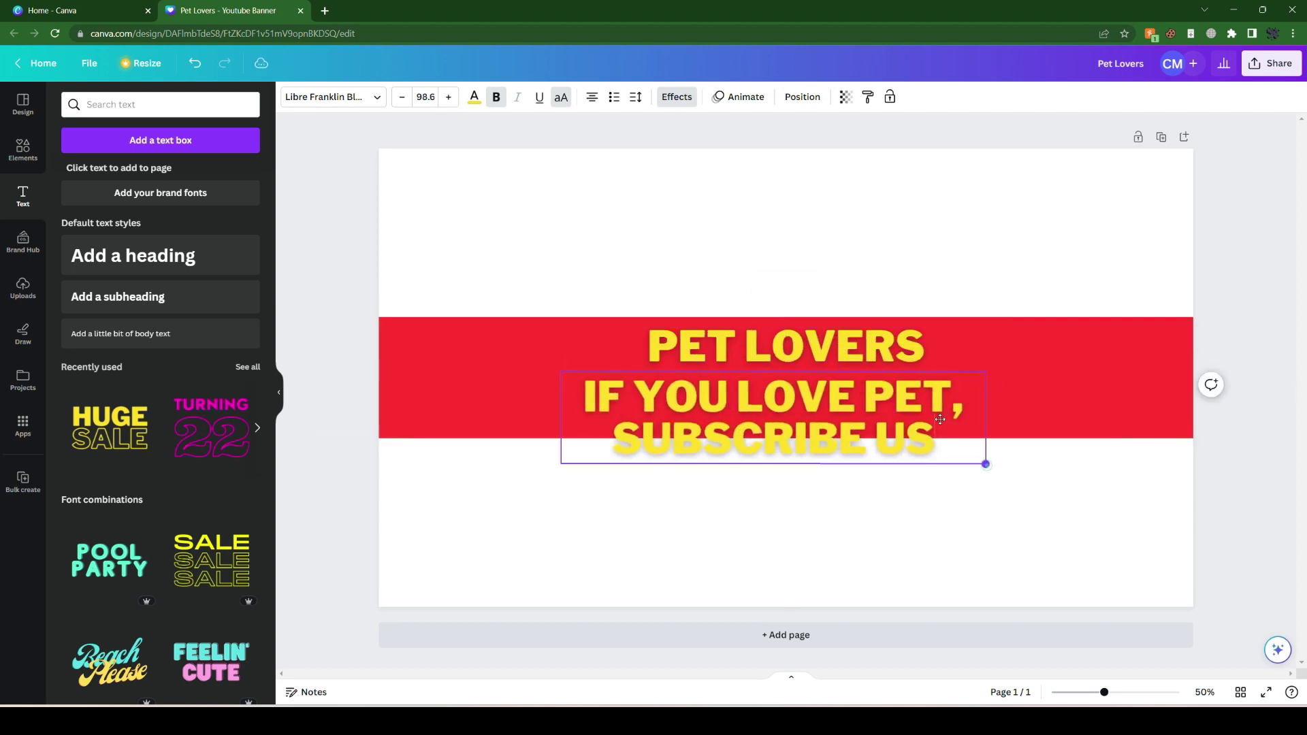
left_click_drag(986, 465, 987, 388)
mouse_move(688, 385)
left_mouse_down()
mouse_move(686, 400)
mouse_move(698, 393)
left_mouse_up()
Step: Make the subtitle text white
left_click(473, 96)
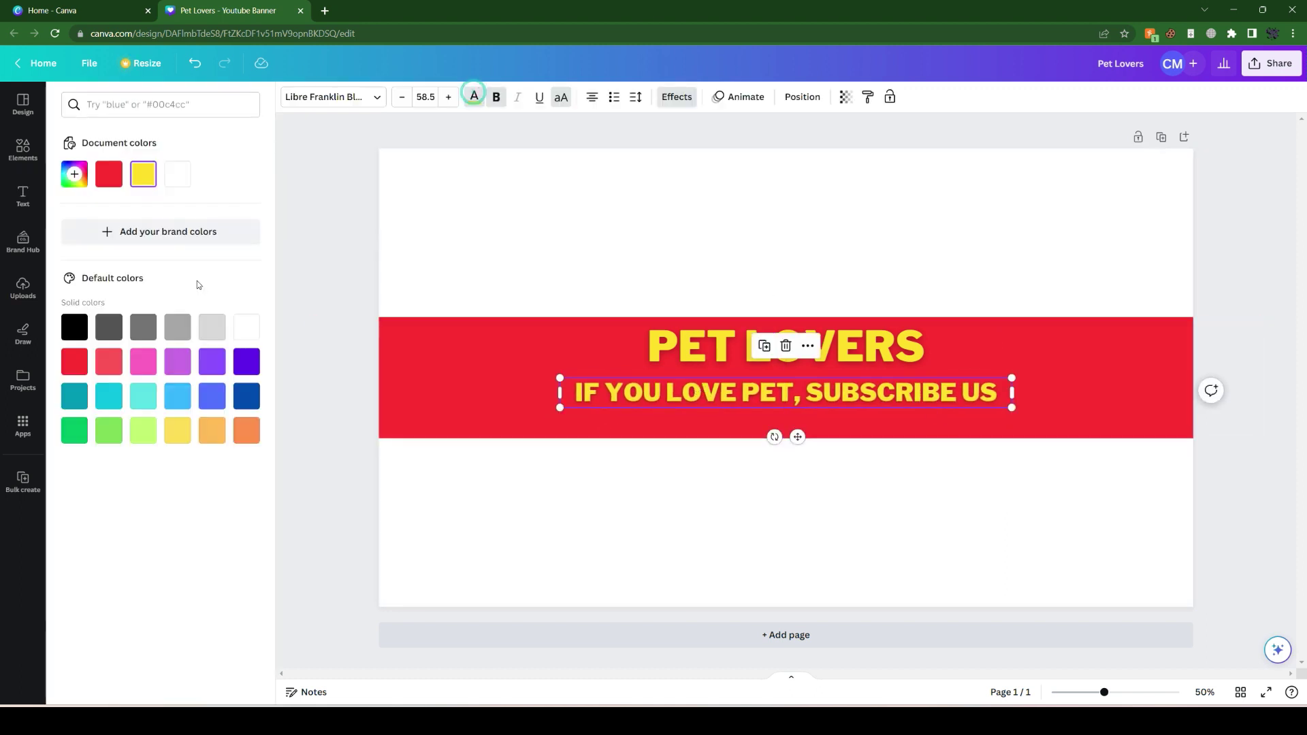
left_click(243, 334)
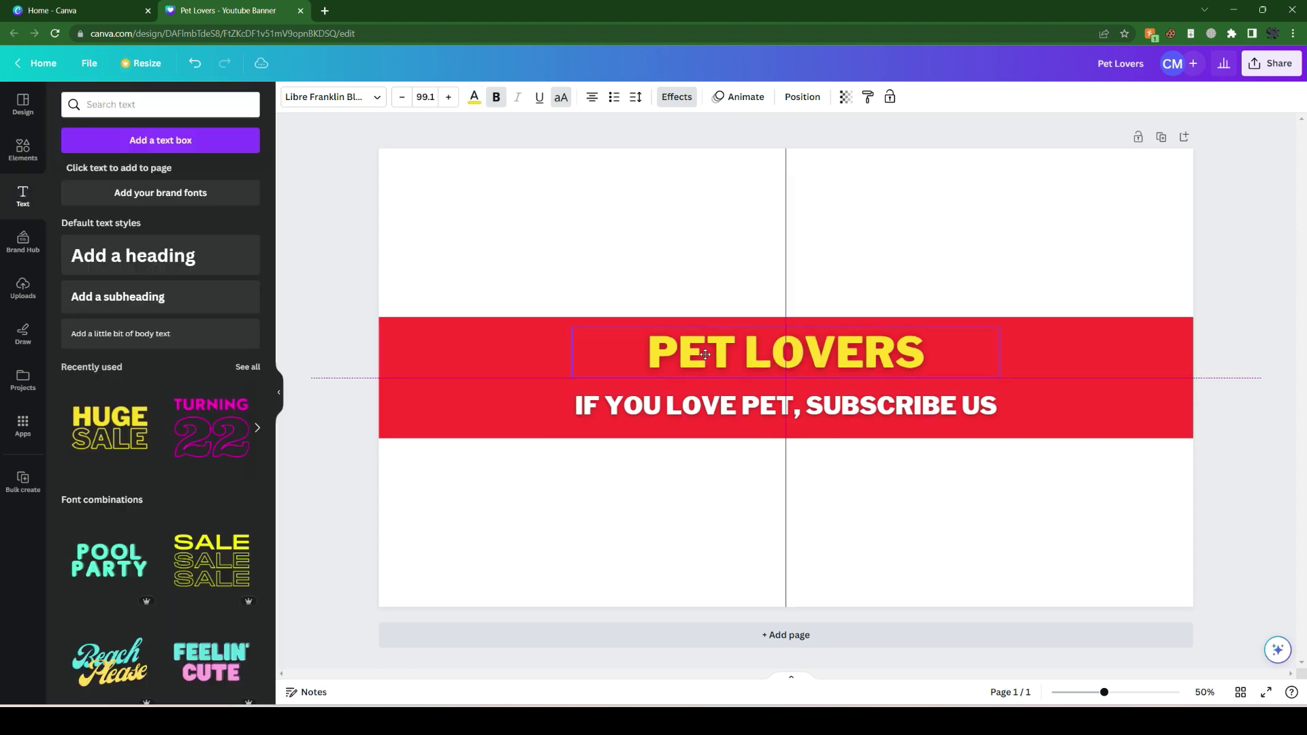
key("Tab")
left_click(373, 446)
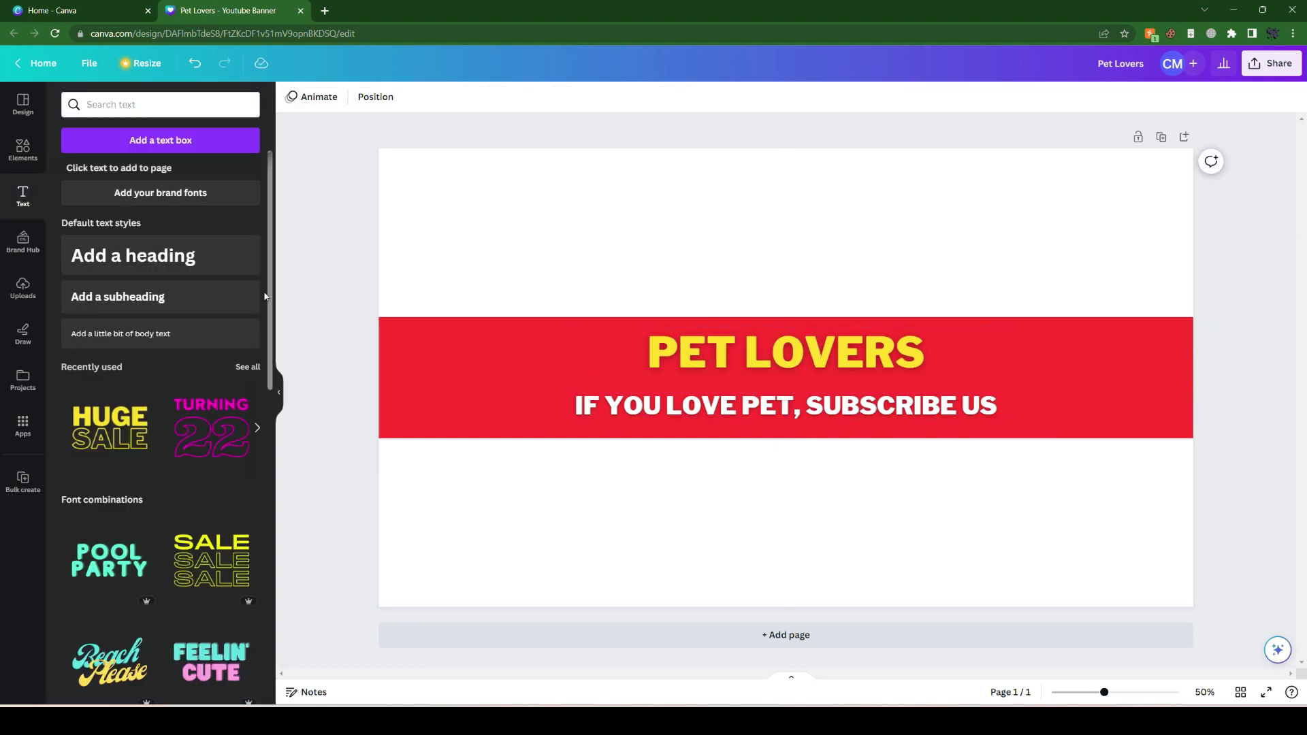
Step: Search Elements photos for 'dog' and add the sitting tricolour dog photo
left_click(42, 151)
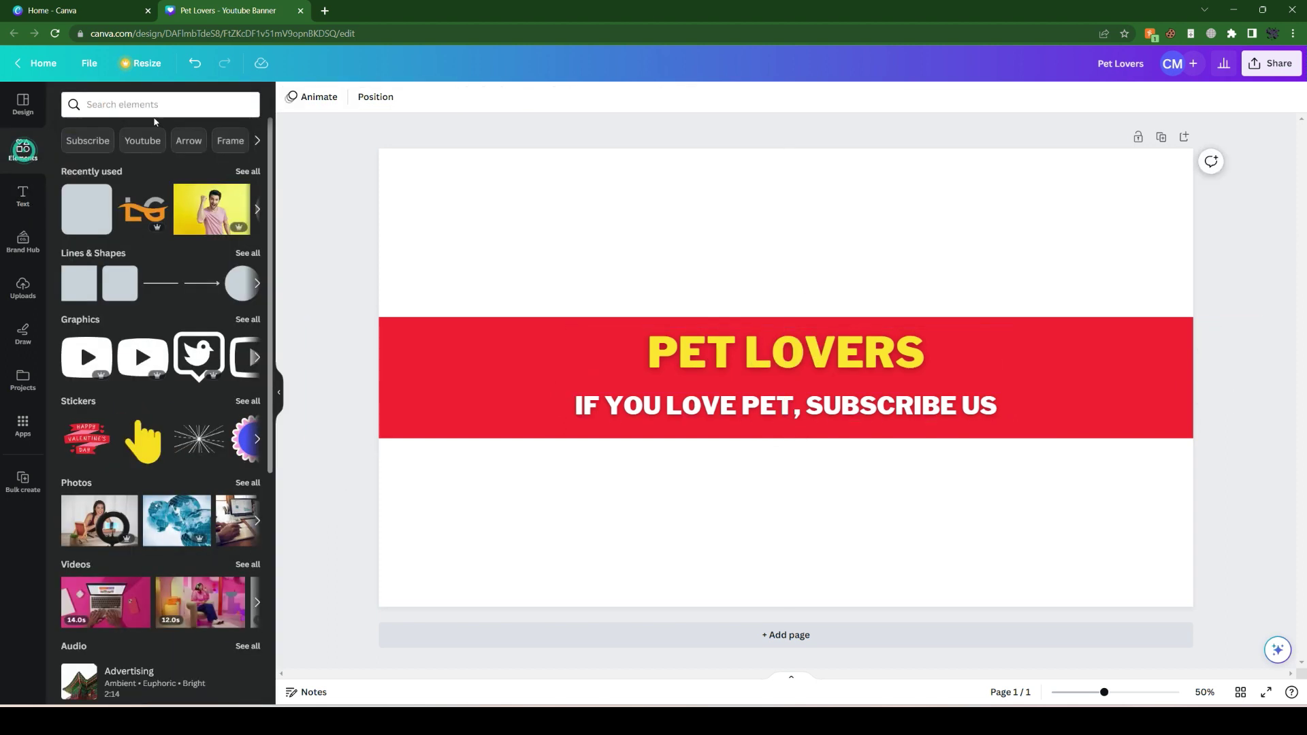
left_click(195, 104)
type("dog")
key("Return")
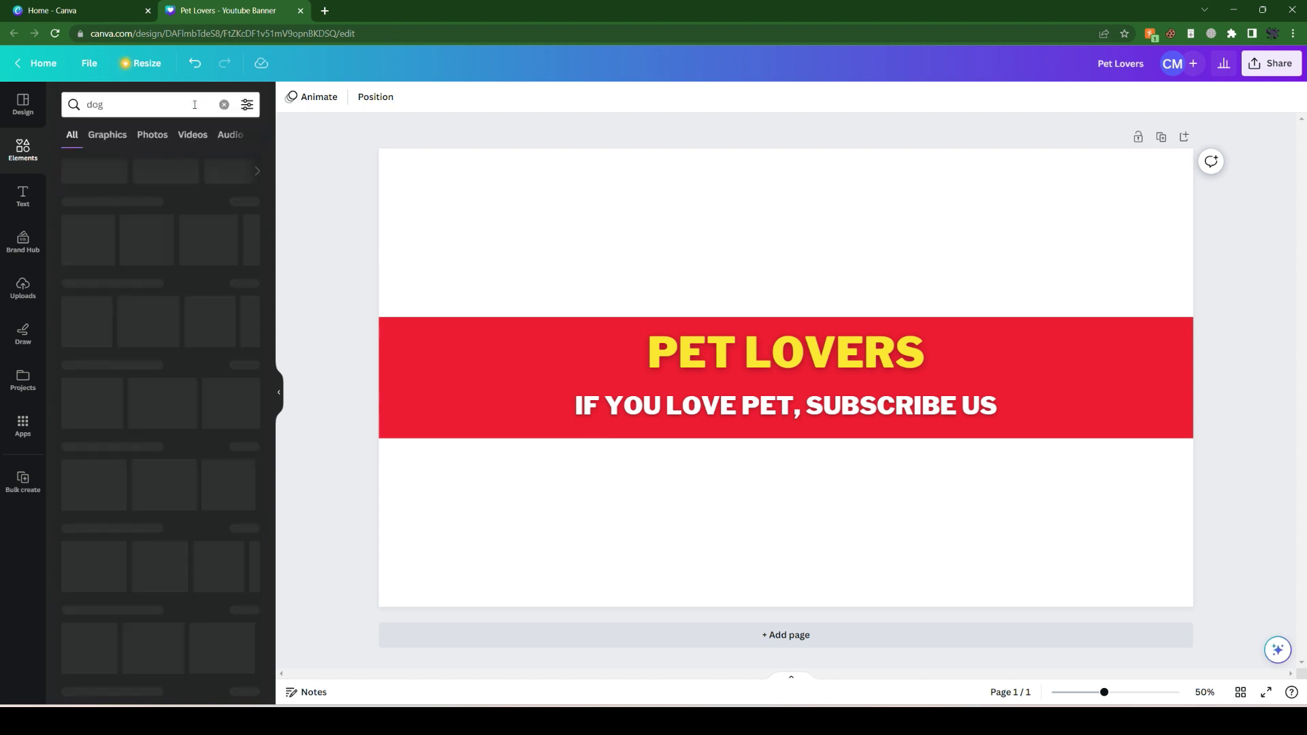
left_click(154, 135)
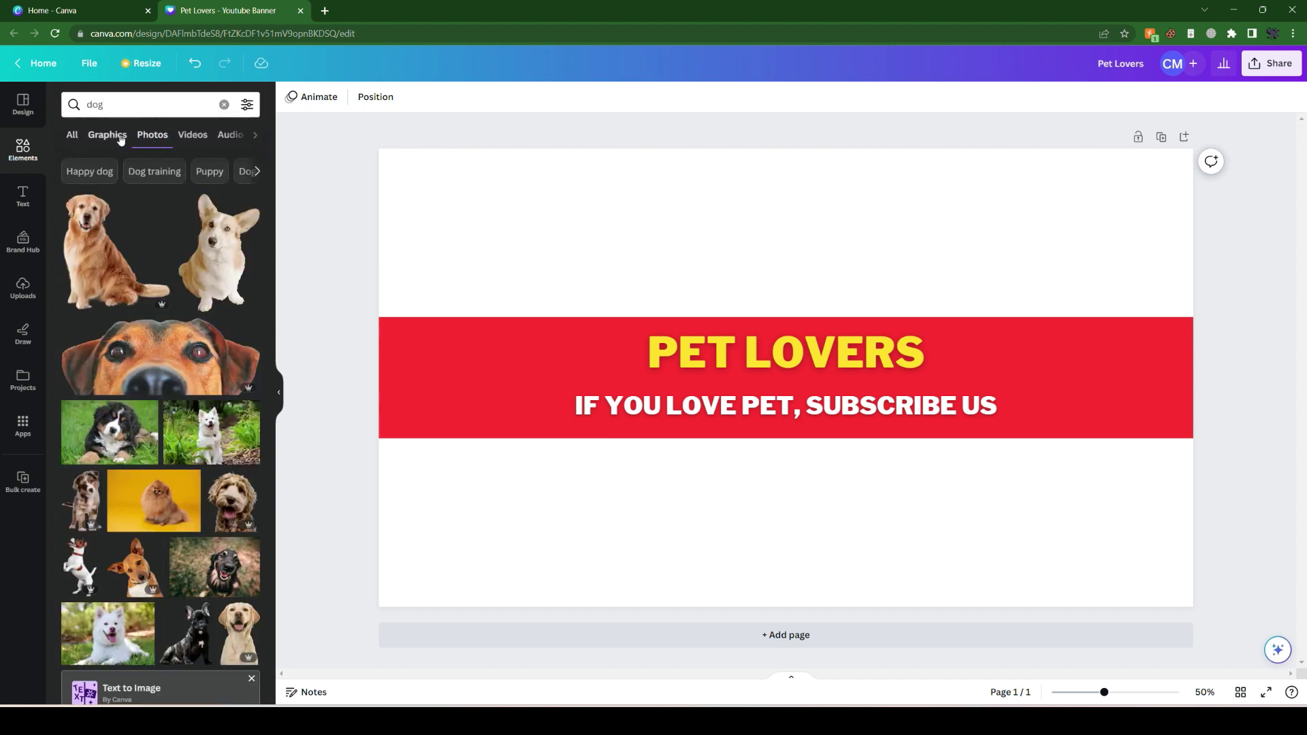
scroll(122, 421, "down", 5)
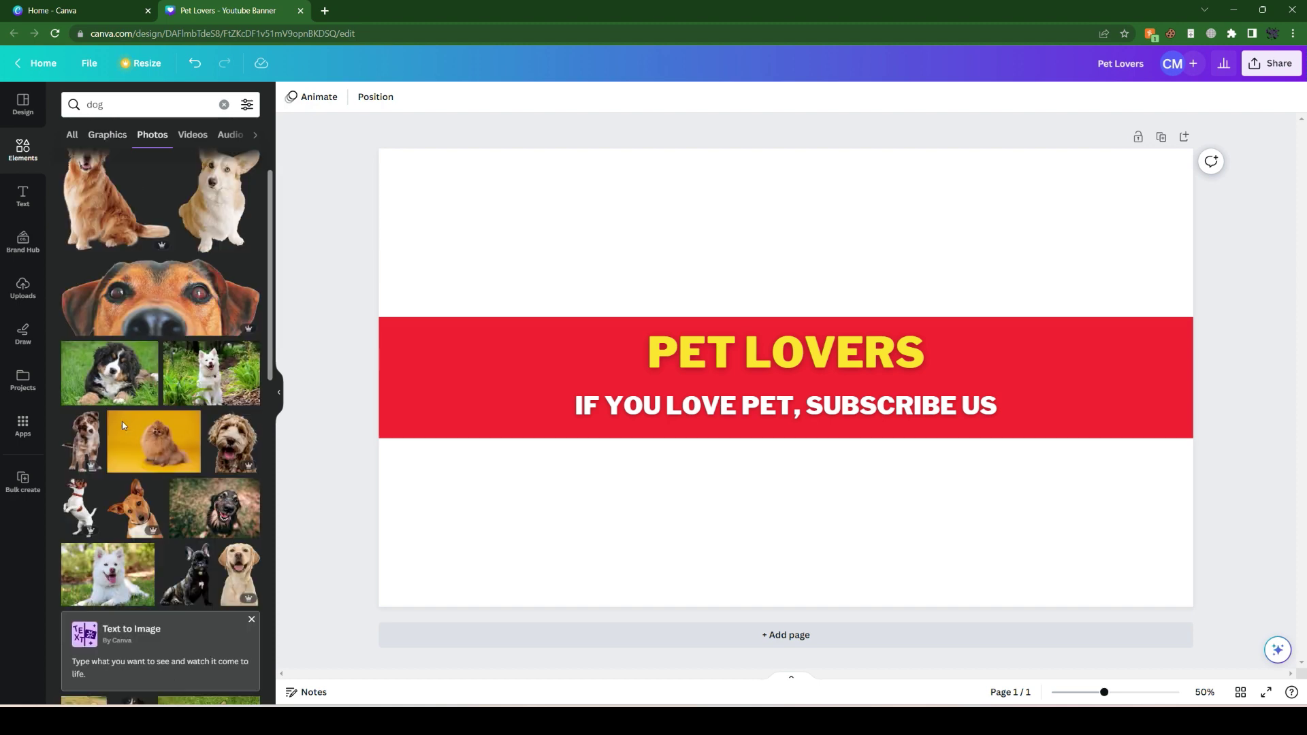
scroll(124, 426, "down", 4)
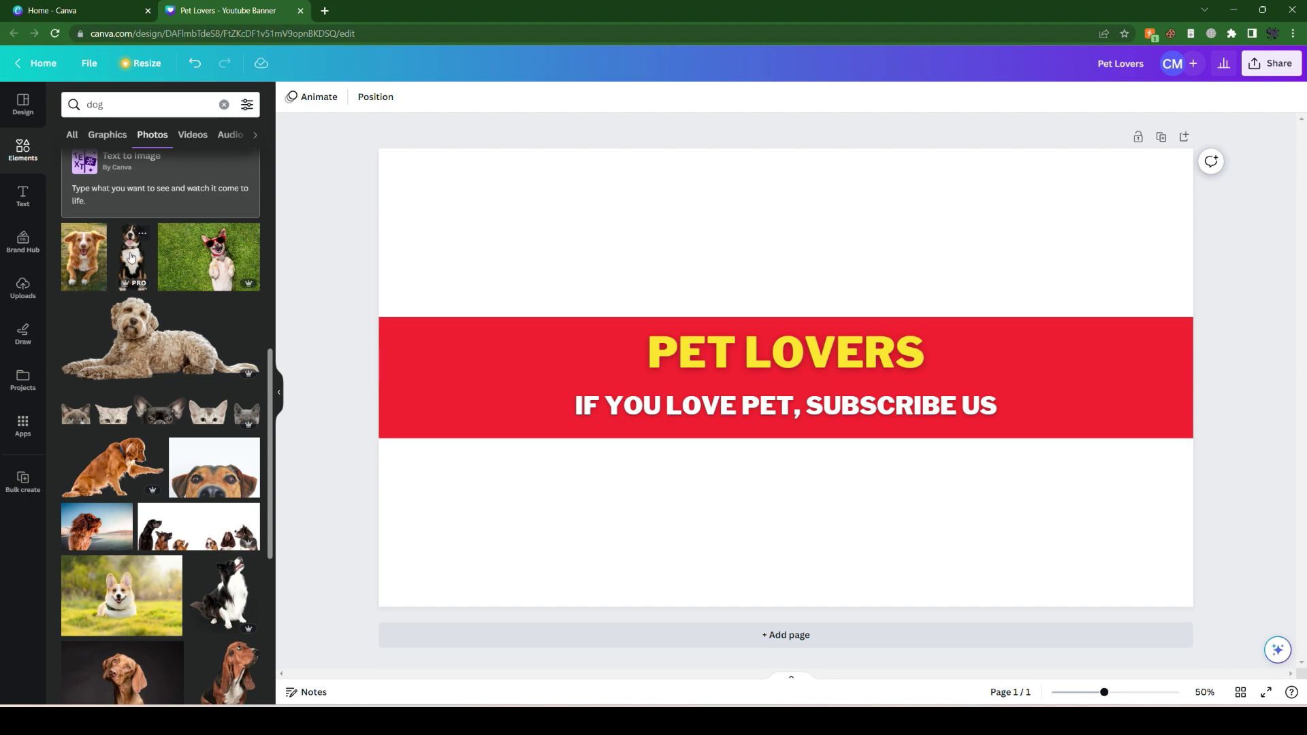
left_click(129, 260)
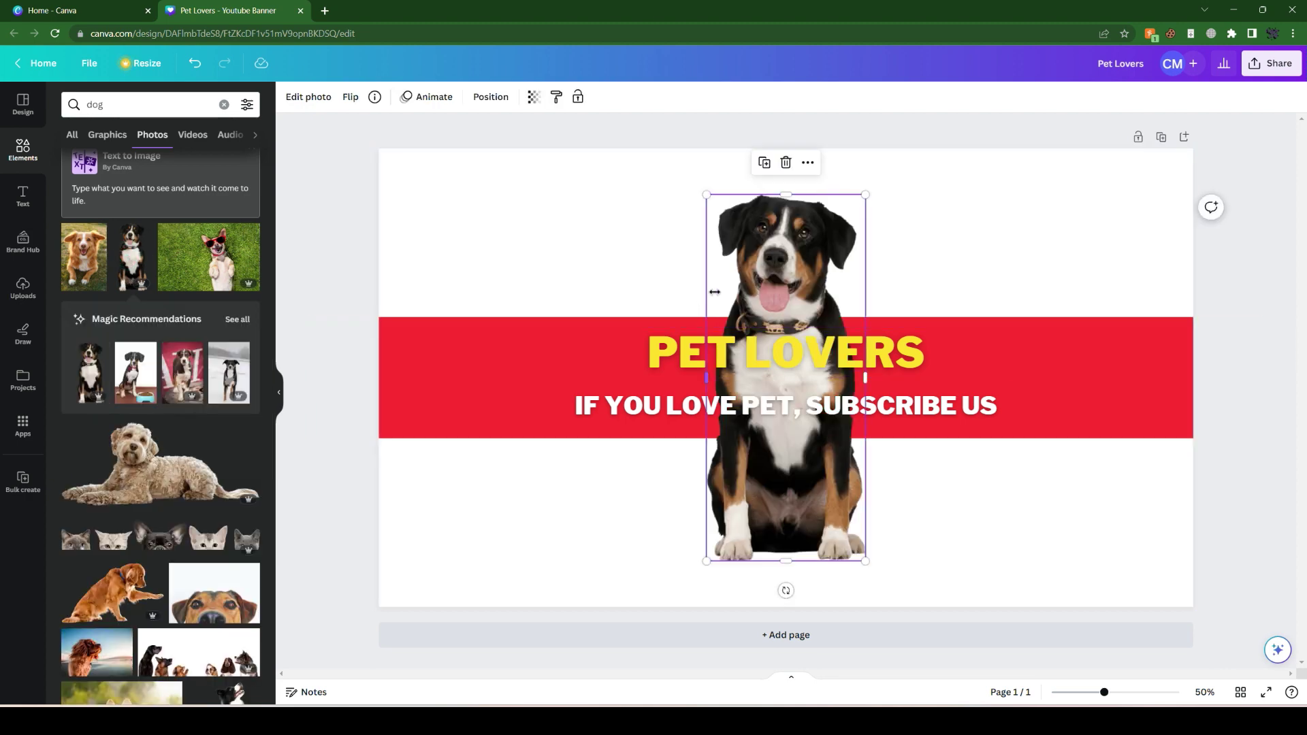
Step: Shrink the dog photo and place it on the left side of the red band
left_click_drag(783, 255, 511, 309)
left_click_drag(591, 247, 484, 488)
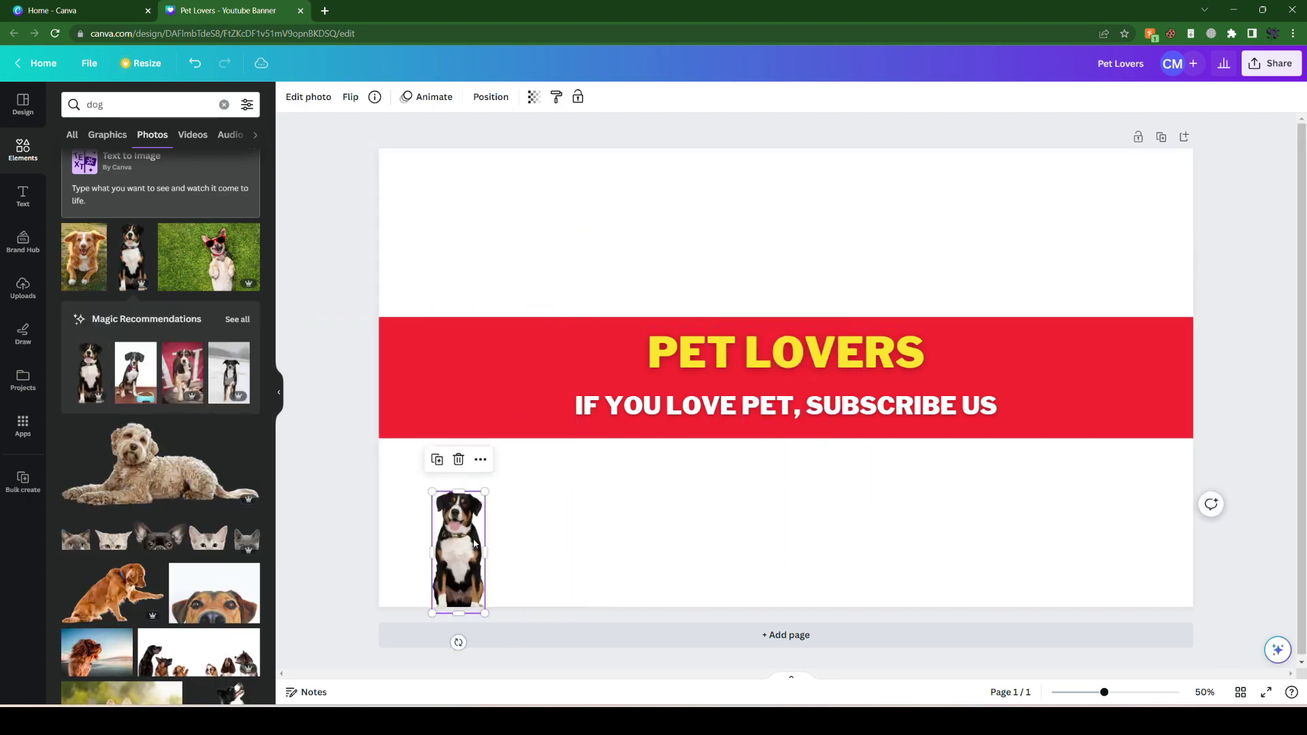
left_click_drag(473, 539, 529, 356)
Step: Search Elements for 'subscribe', add a red SUBSCRIBE photo, shrink it and move it to the band's right end
left_click(337, 482)
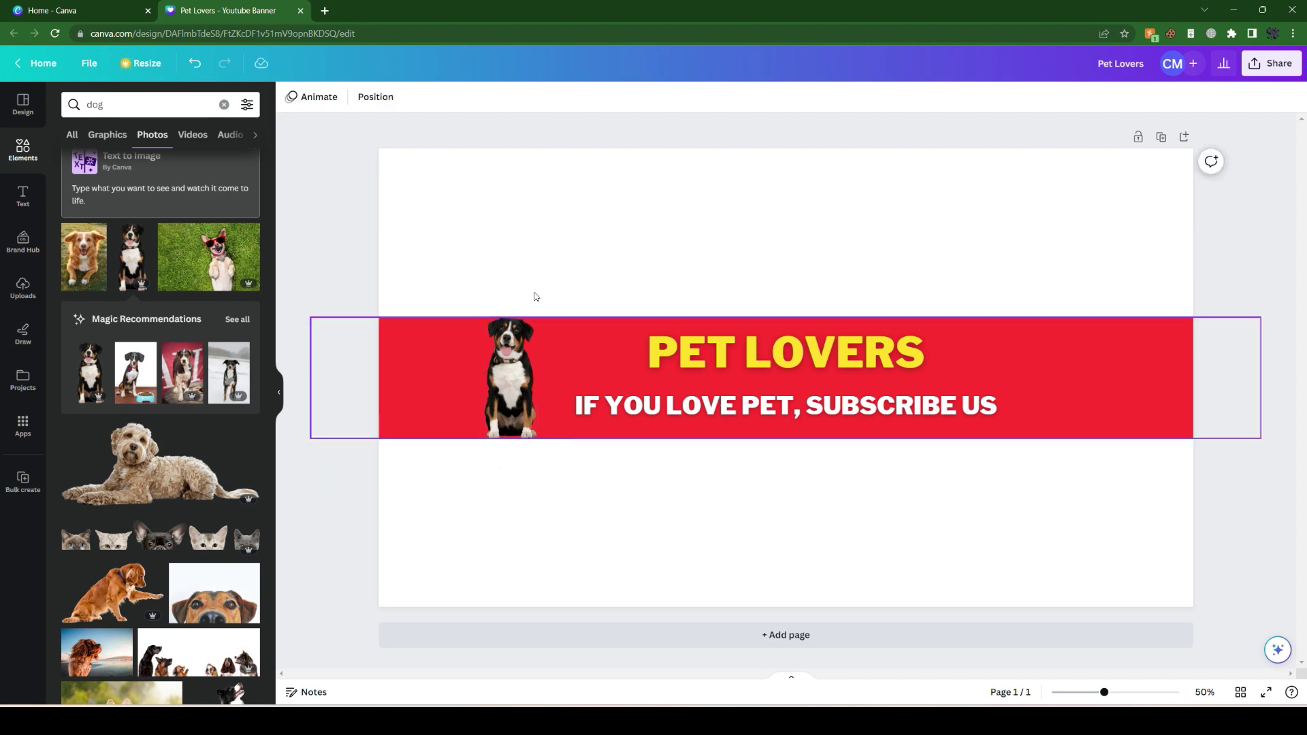
left_click(146, 104)
type("subscribe")
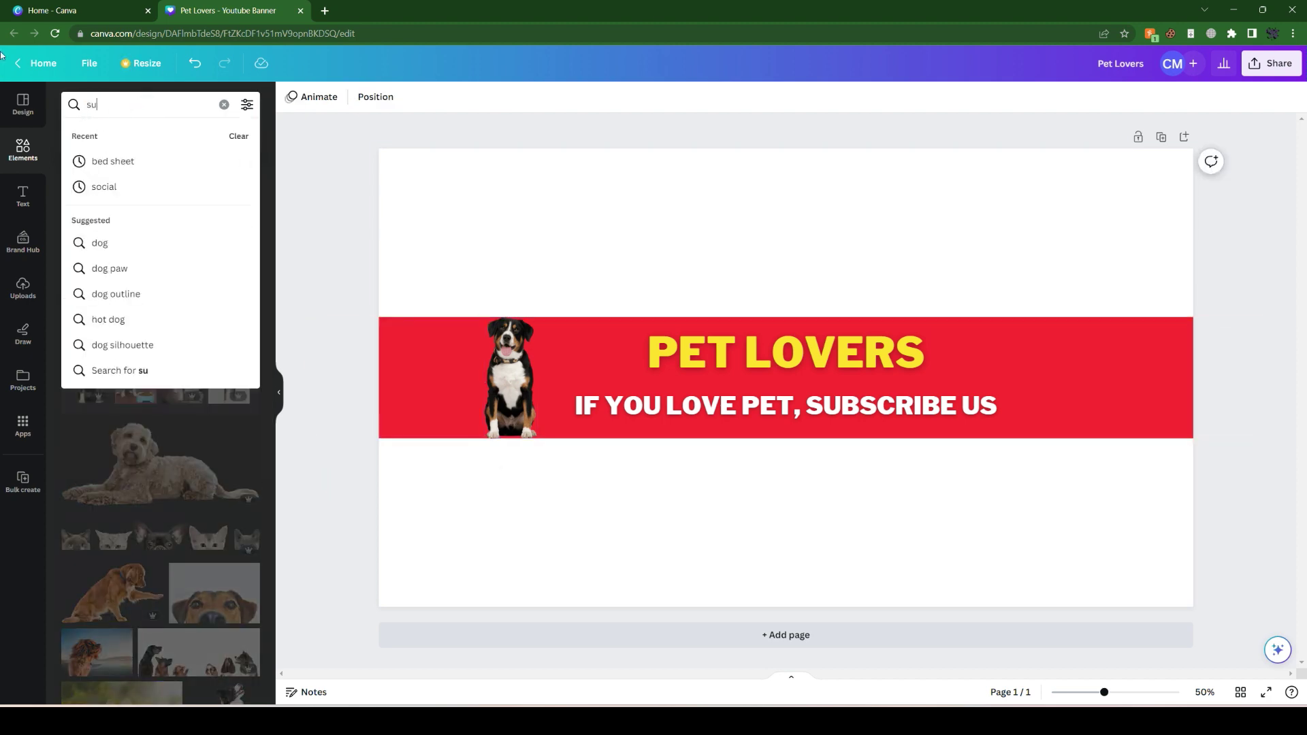
key("Return")
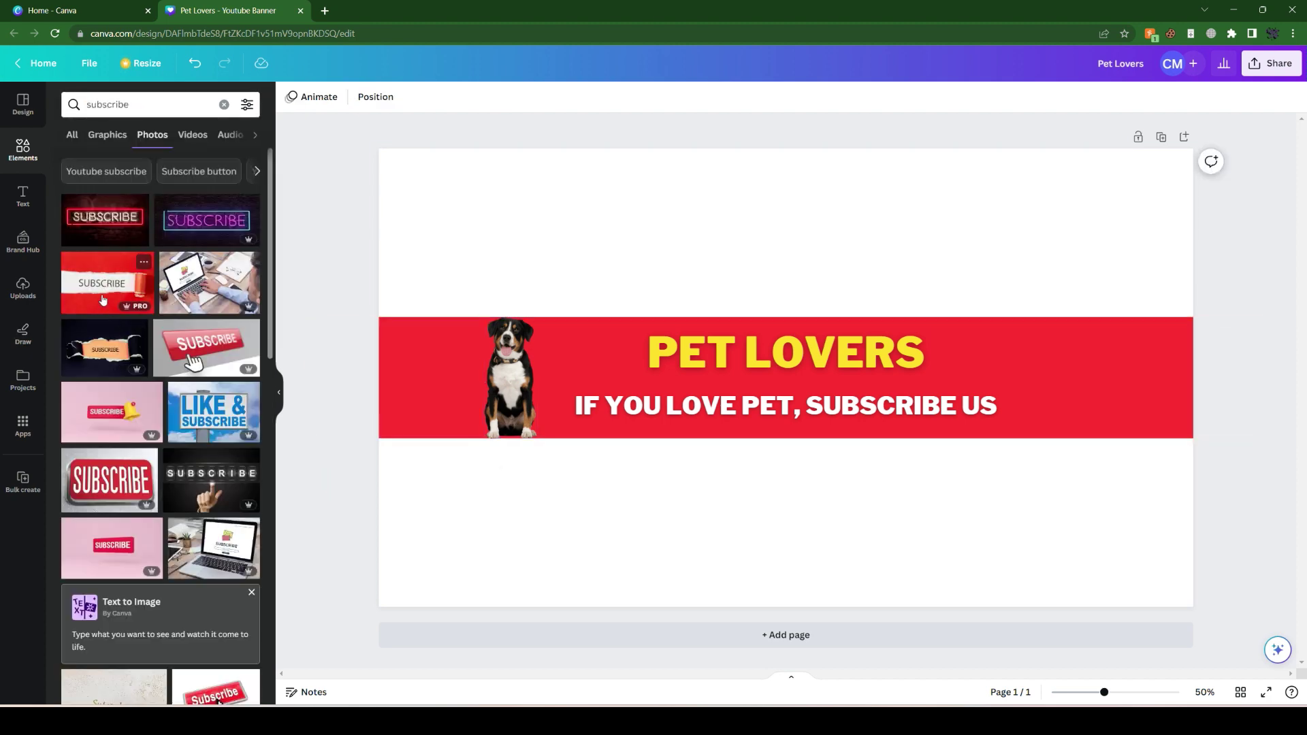
left_click(102, 299)
left_click_drag(1059, 195, 788, 380)
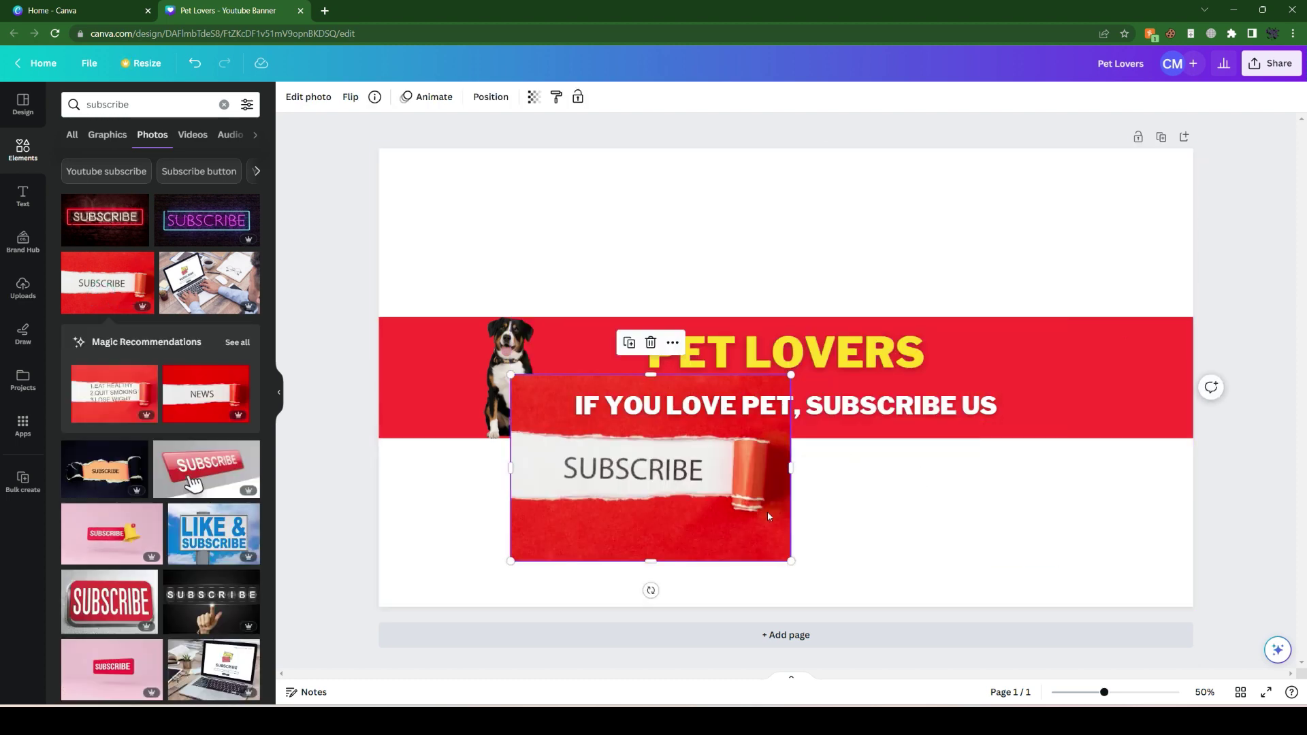
left_click_drag(766, 512, 994, 373)
left_click(1055, 348)
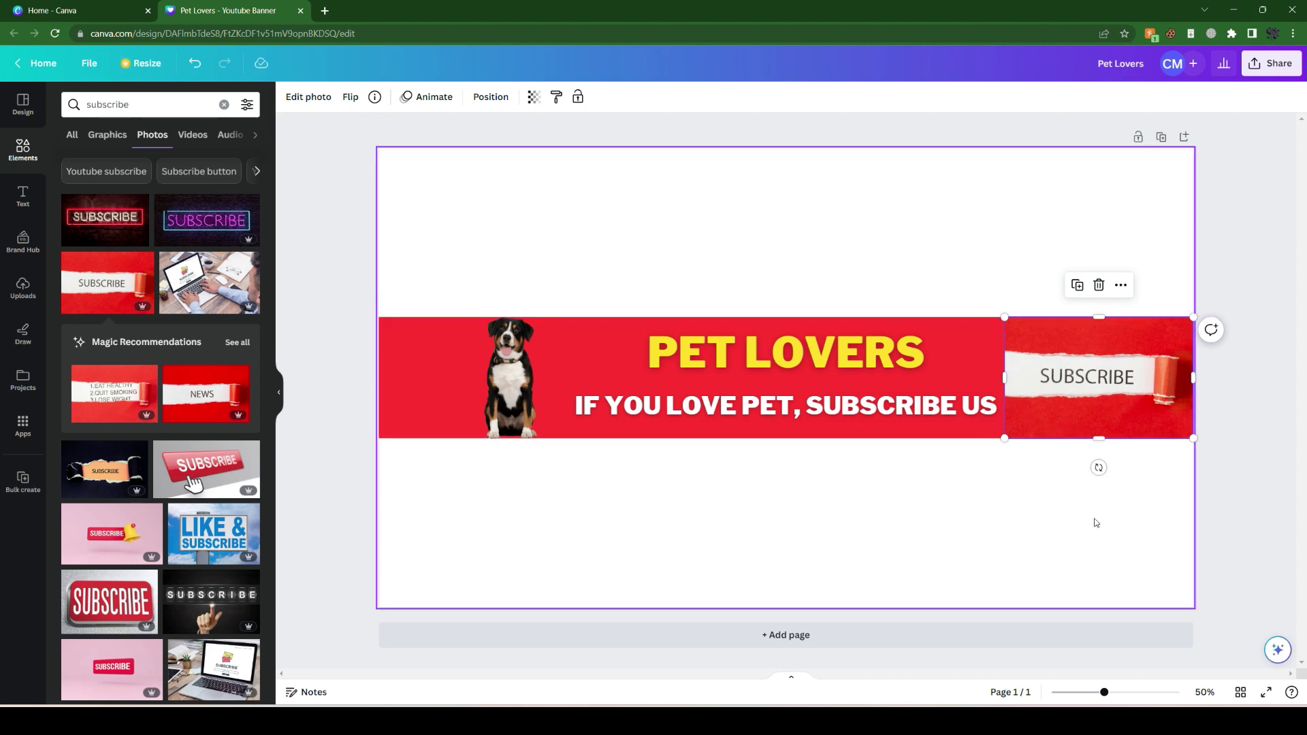
left_click(1265, 502)
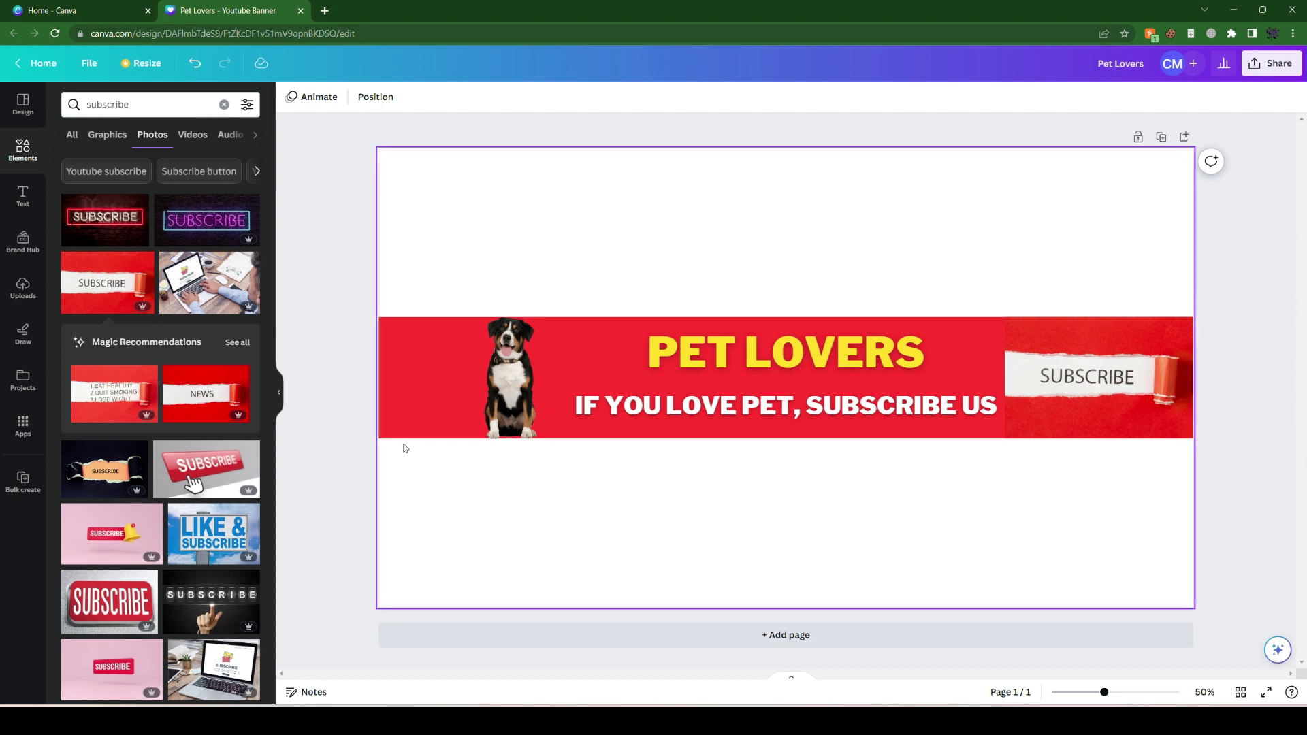
Step: Add the dark torn-paper SUBSCRIBE photo, shrink it and fit it at the band's right end
left_click(100, 484)
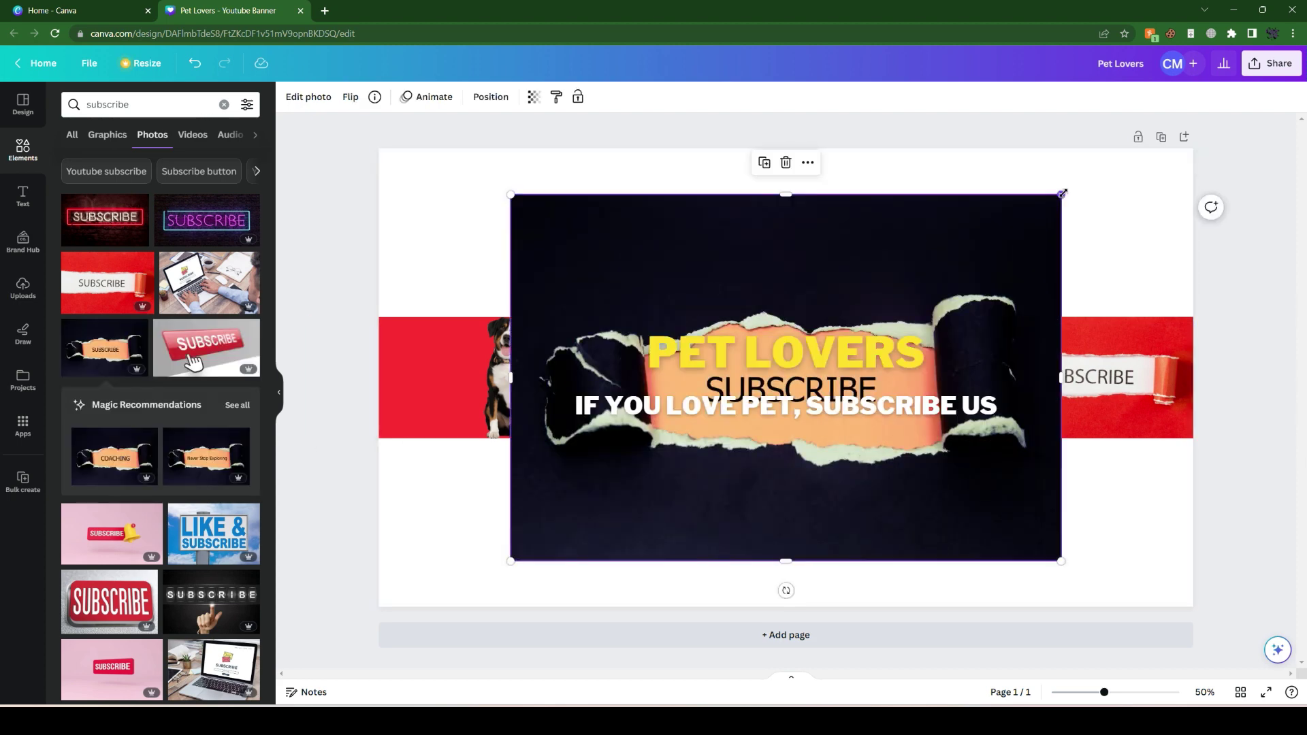
left_click_drag(1062, 192, 1156, 369)
left_click_drag(1006, 381, 998, 381)
left_click(315, 443)
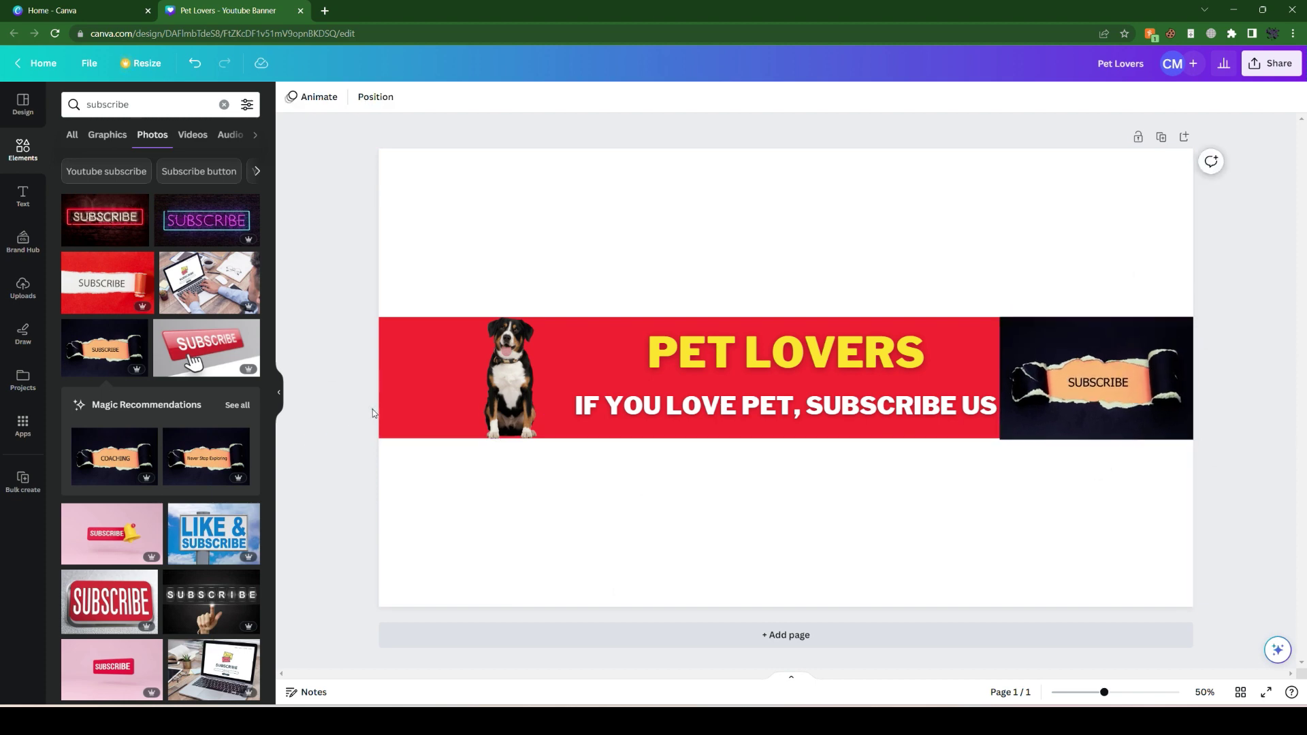
Step: Recolour the band black, then pick the dark navy swatch under Photo colors
left_click(429, 389)
left_click(354, 96)
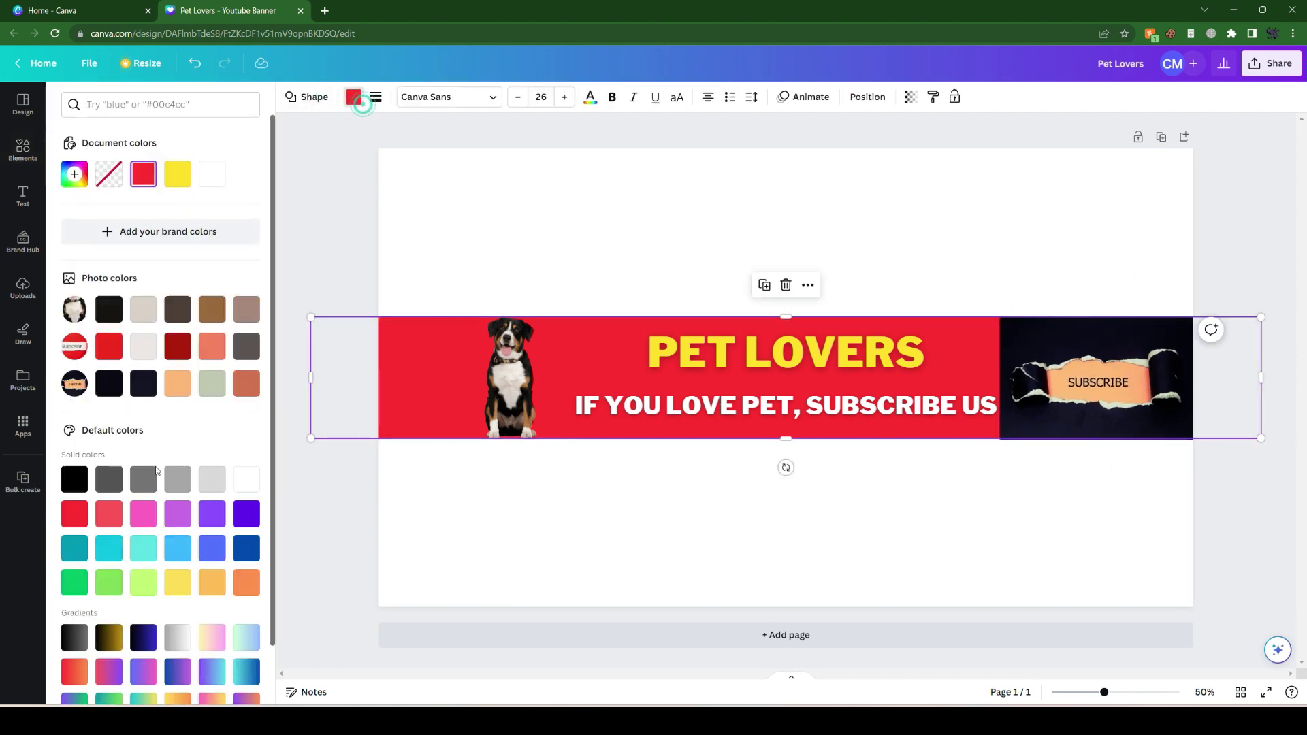
left_click(74, 479)
left_click(467, 427)
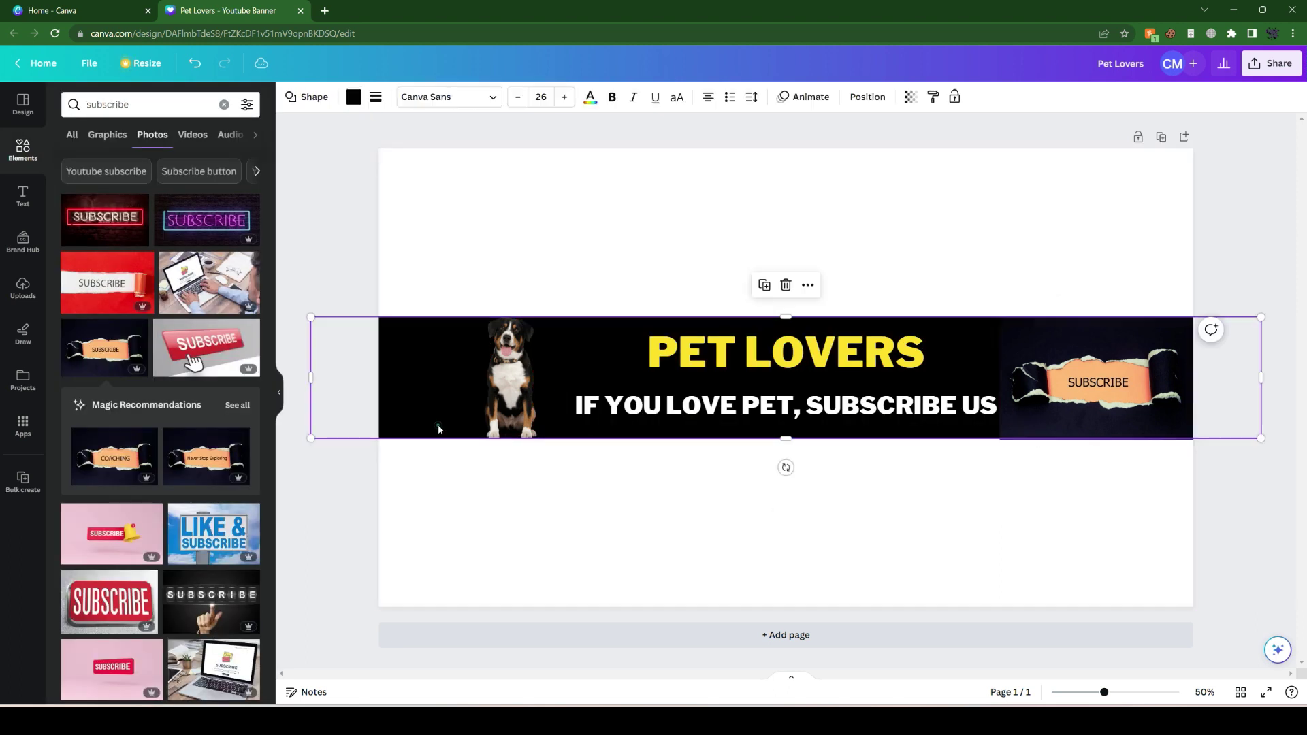
left_click(353, 96)
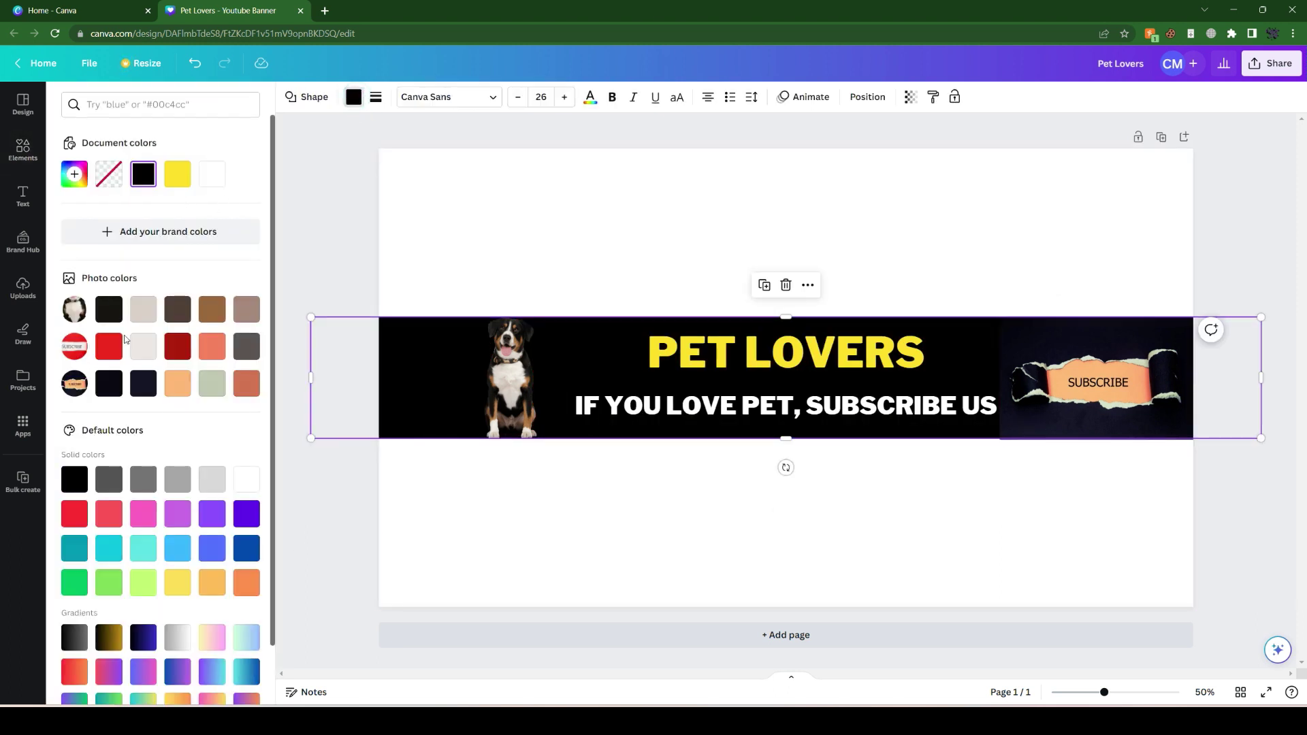
left_click(144, 176)
left_click(109, 383)
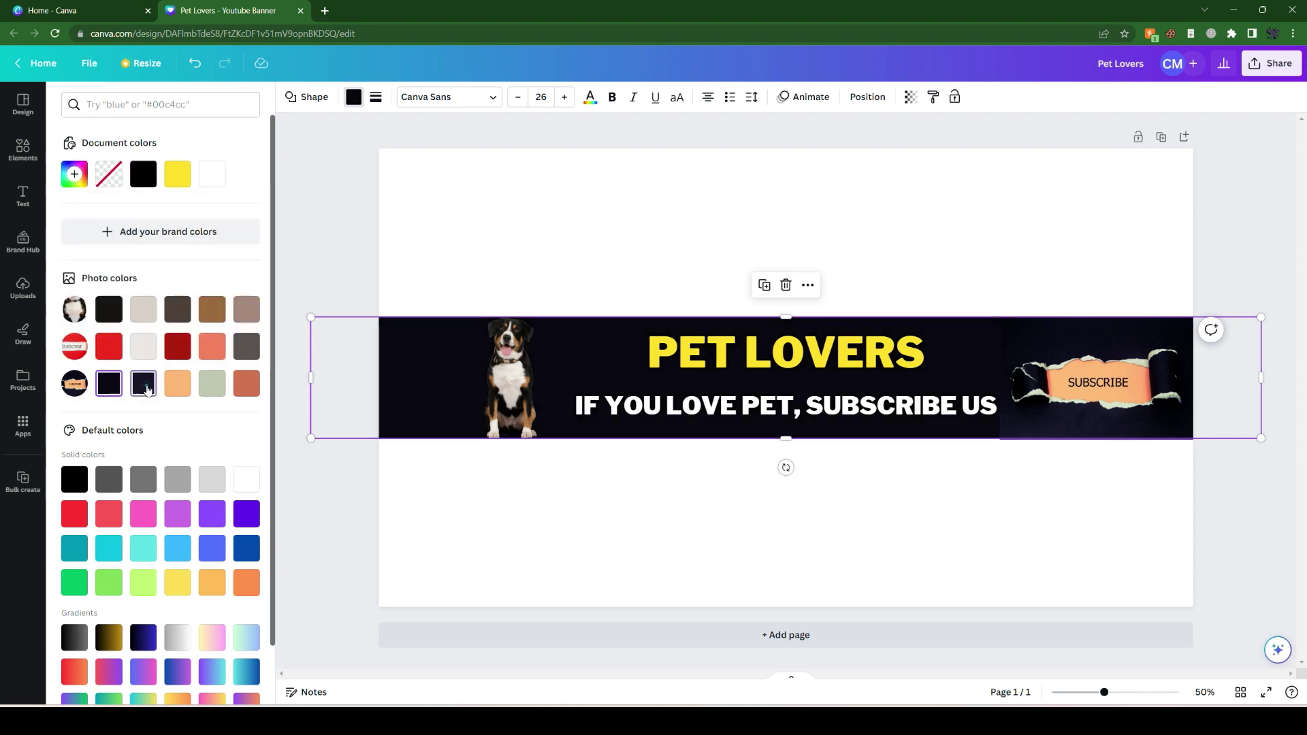
left_click(310, 475)
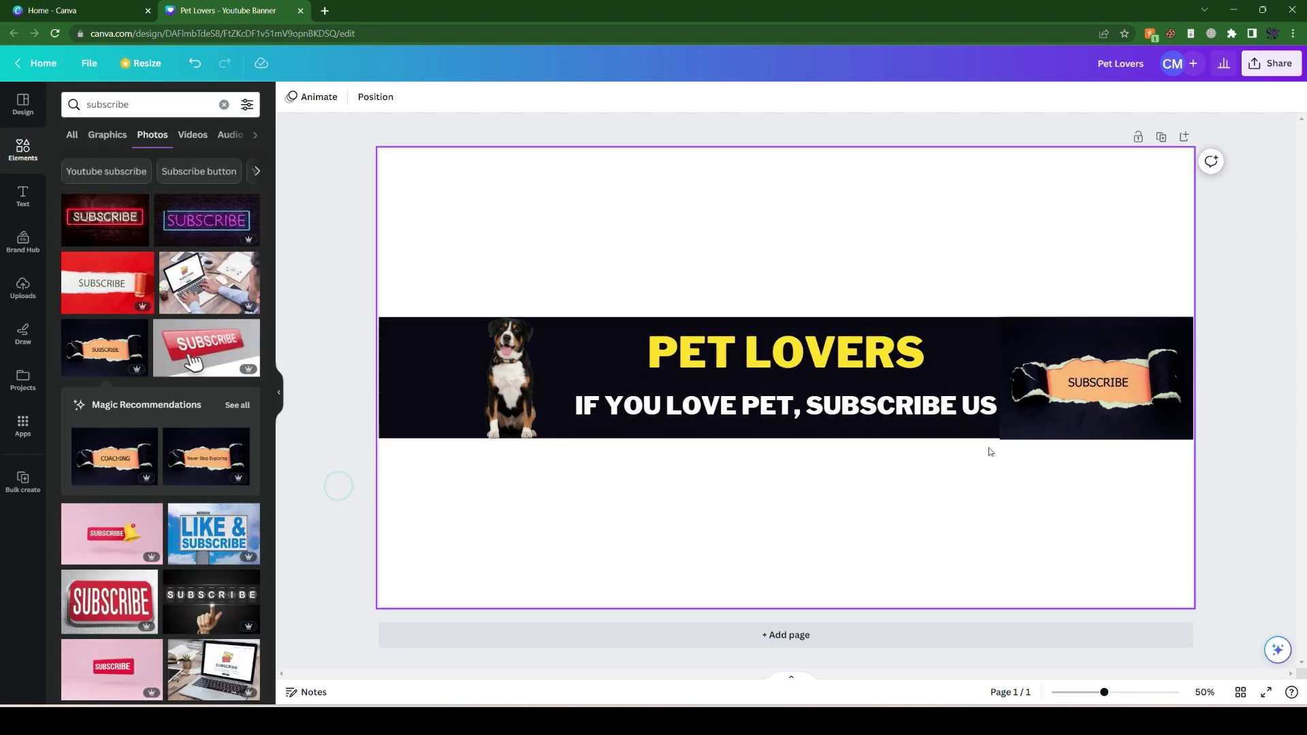
Step: Select the SUBSCRIBE photo, nudge it slightly, then select the whole page
left_click(1027, 422)
left_click_drag(1091, 436, 1091, 437)
left_click(902, 515)
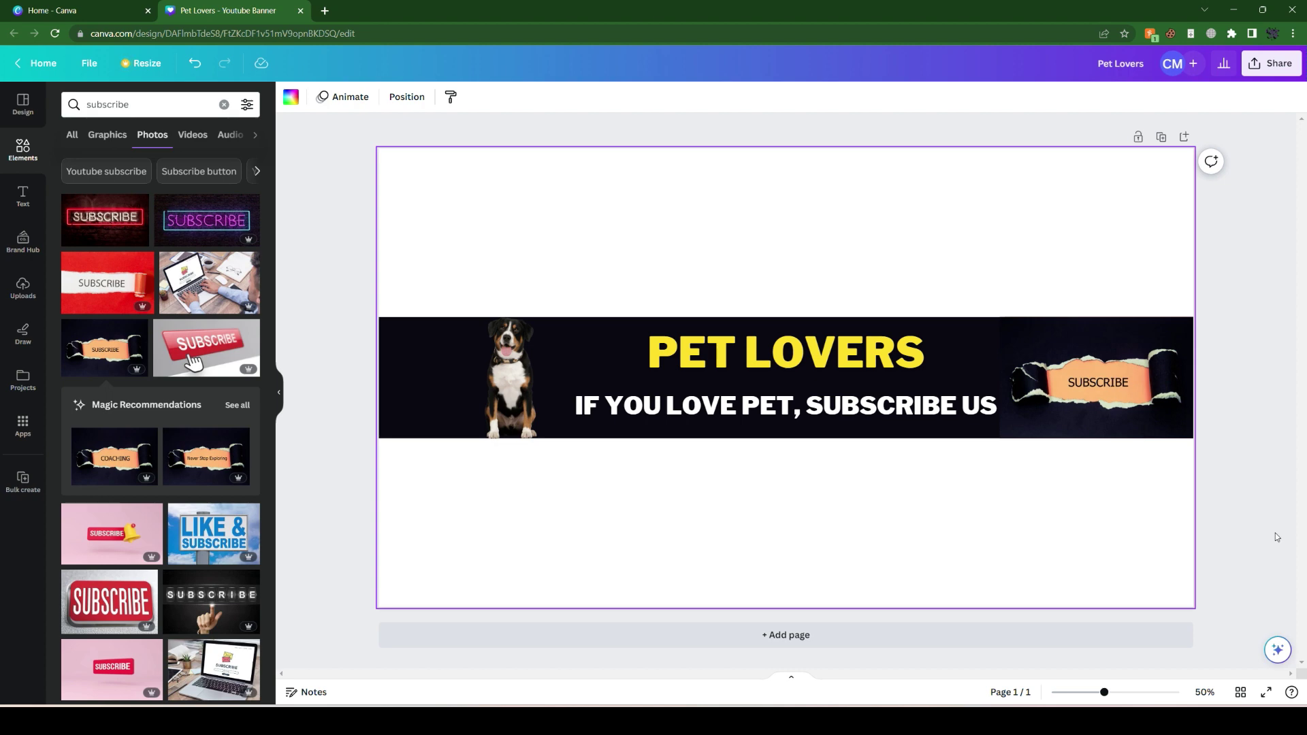
left_click(1270, 63)
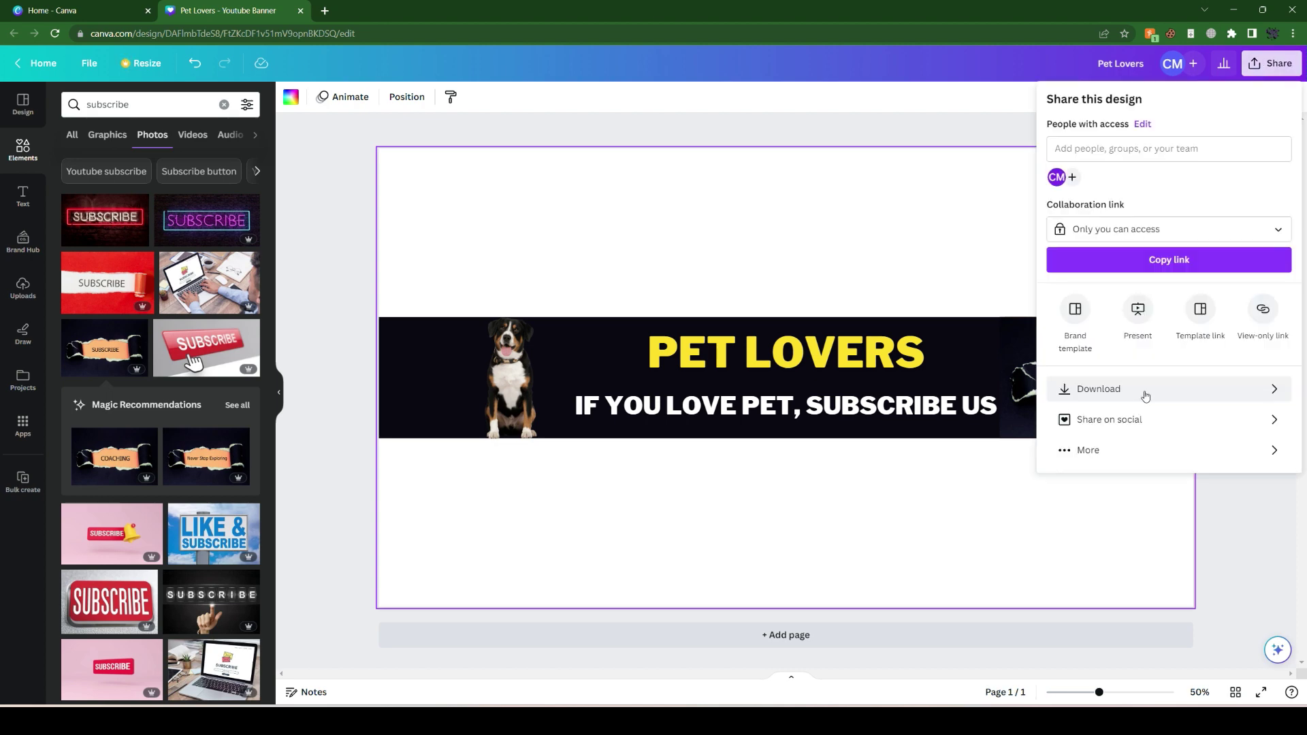
left_click(1145, 395)
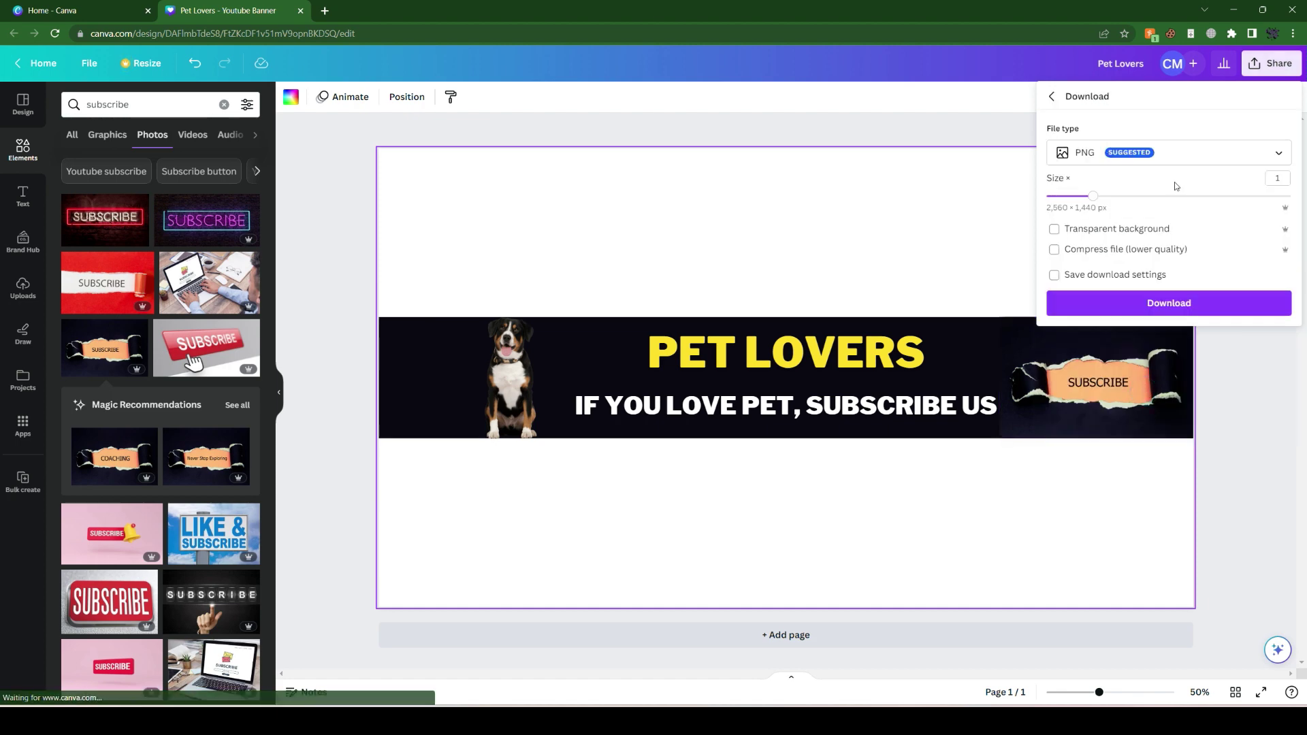
left_click(1198, 158)
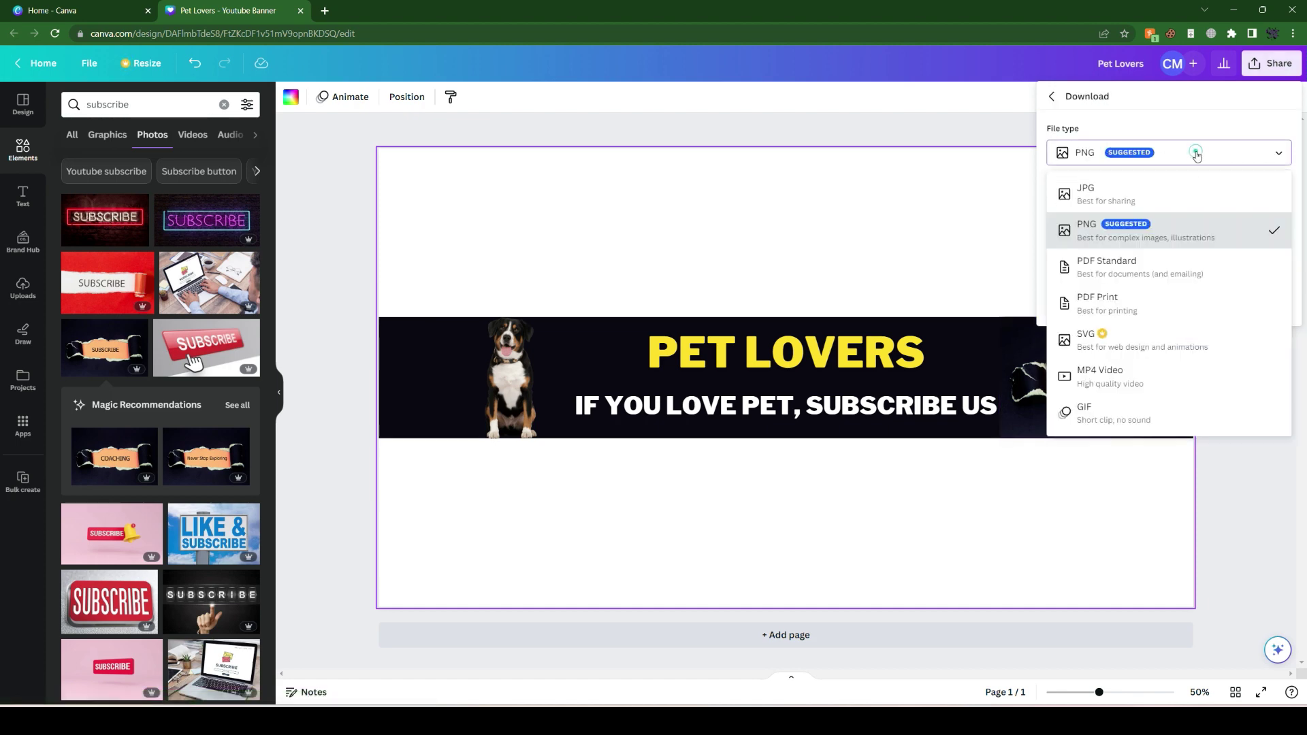
left_click(988, 103)
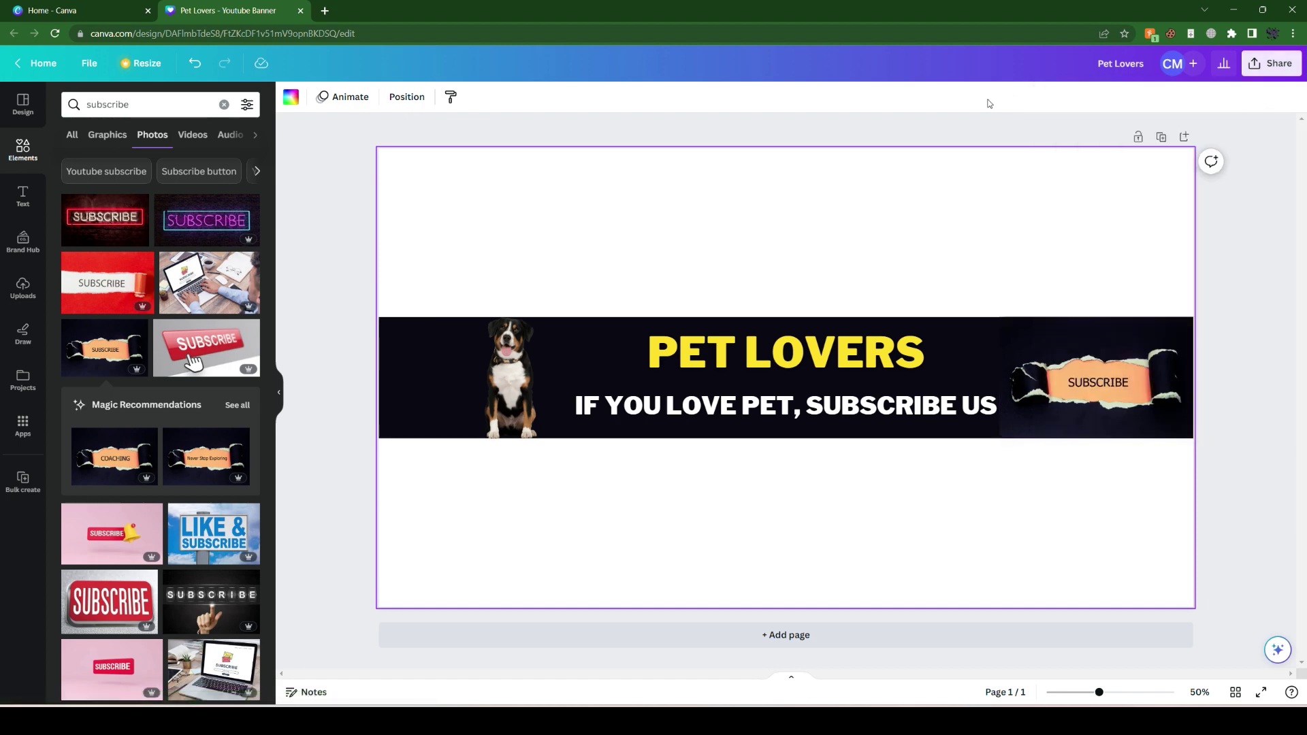